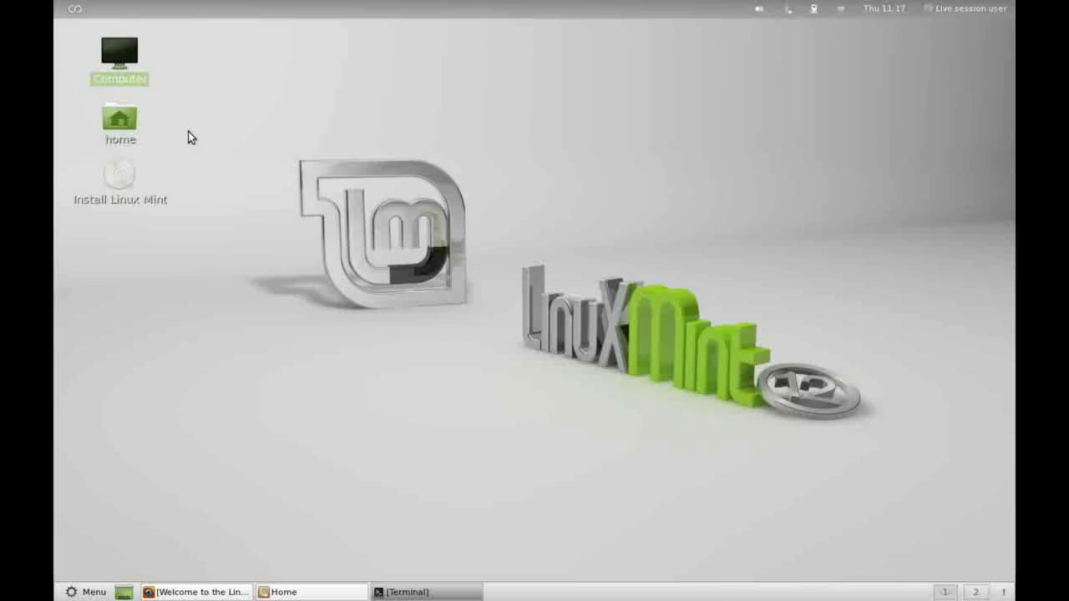
# - Open the Activities Applications view and filter through Accessories and Graphics to the Internet category
pyautogui.click(173, 72)
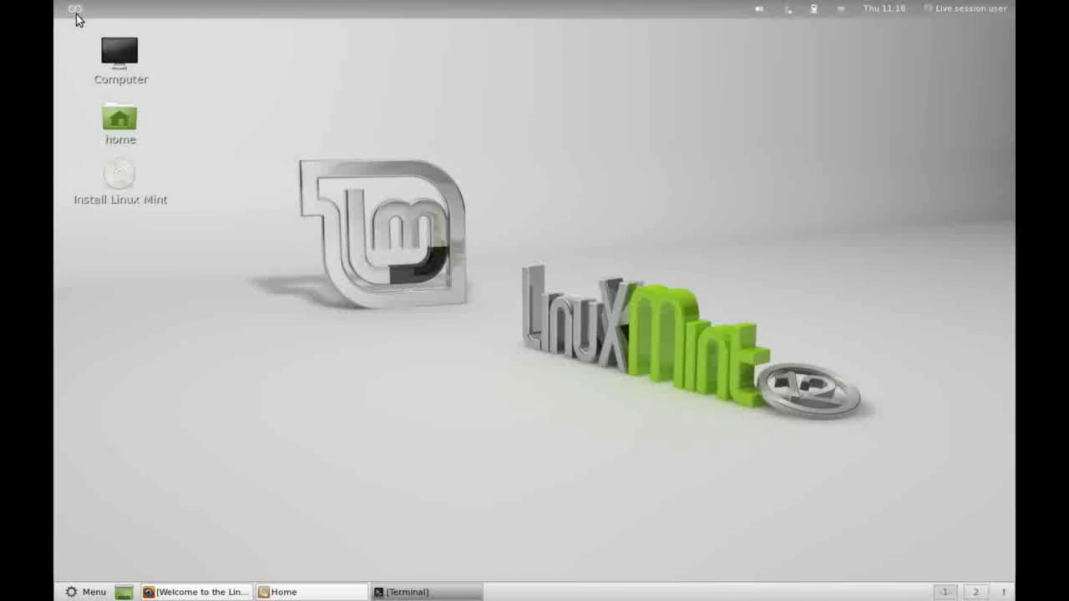
pyautogui.click(76, 12)
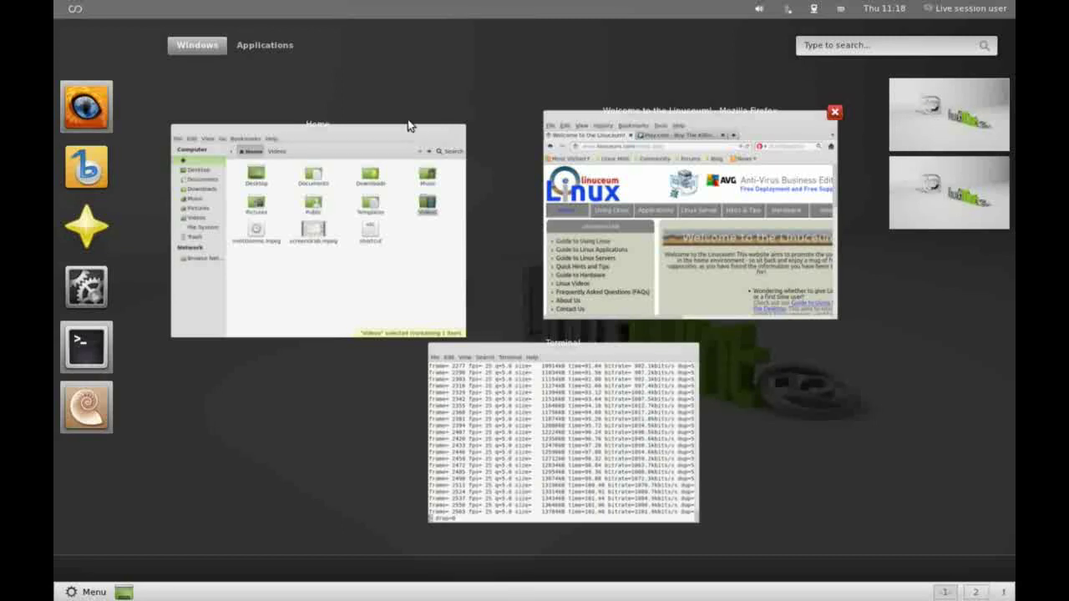
pyautogui.click(261, 46)
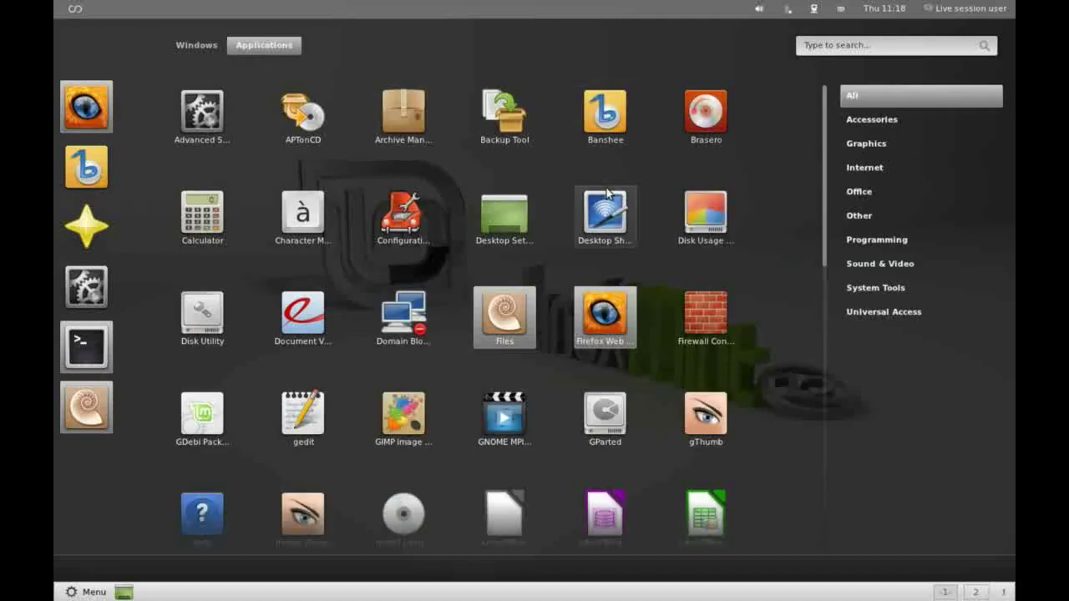
pyautogui.click(871, 123)
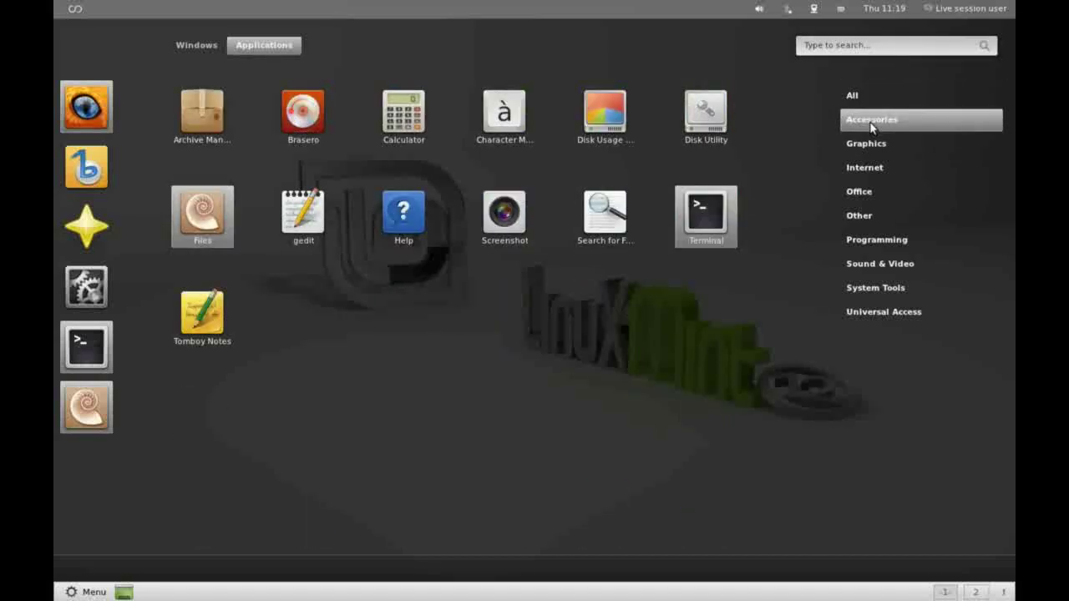
pyautogui.click(864, 147)
pyautogui.click(866, 169)
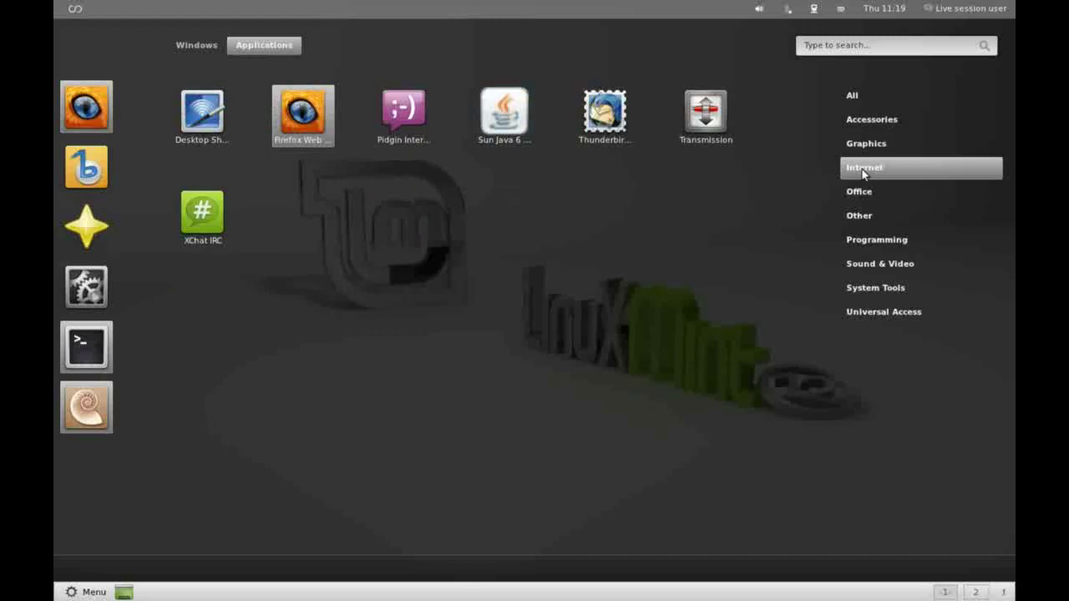
# - Search 'blan' in Activities to launch Banshee, then reopen the overview to see its window
pyautogui.click(832, 47)
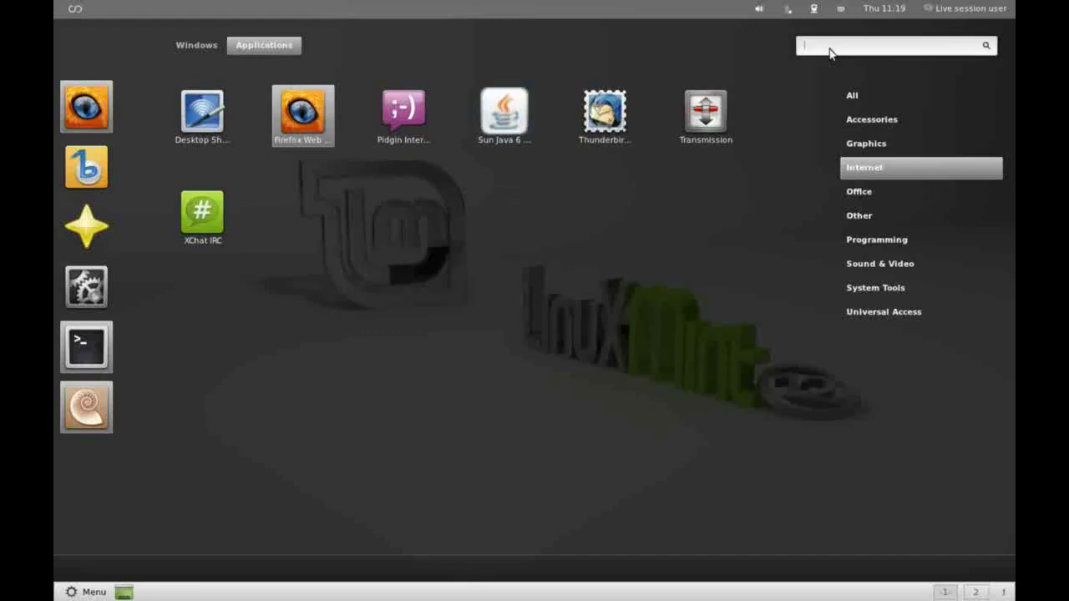
pyautogui.write('bl')
pyautogui.write('an')
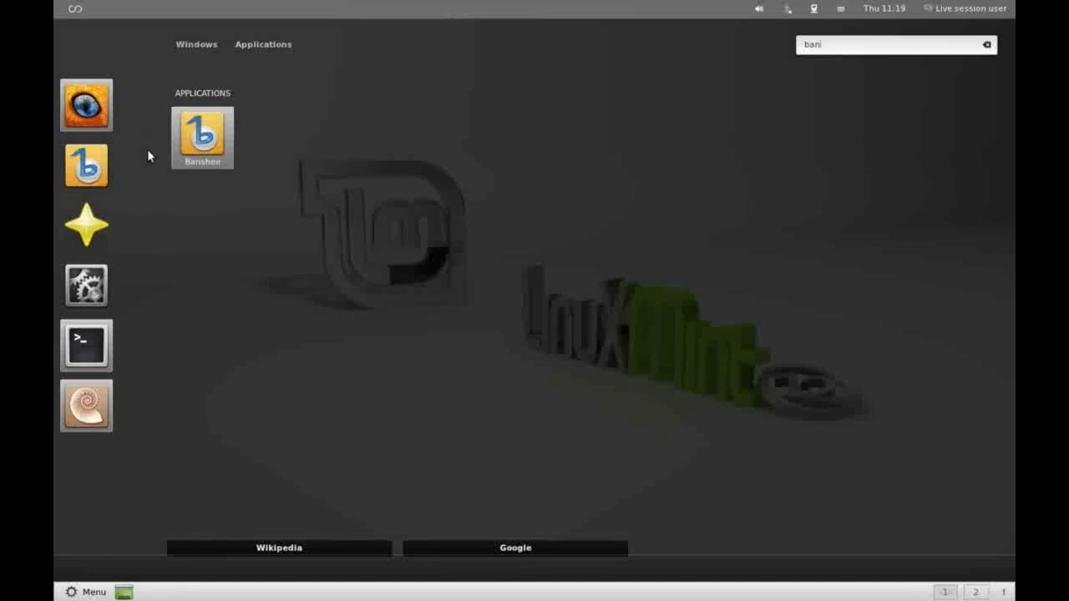
pyautogui.press('Return')
pyautogui.click(77, 10)
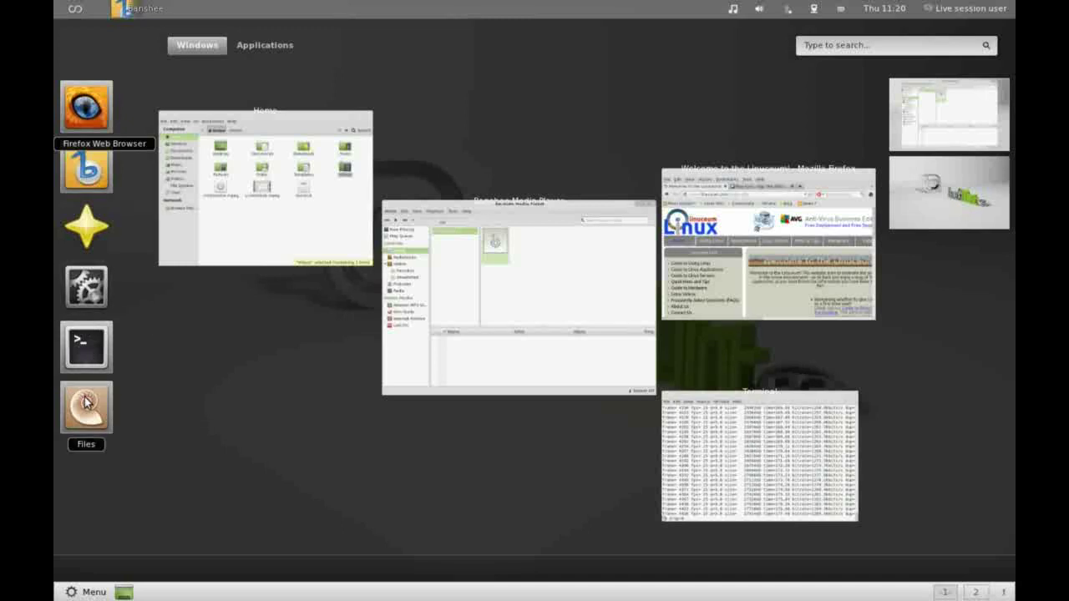
pyautogui.click(107, 222)
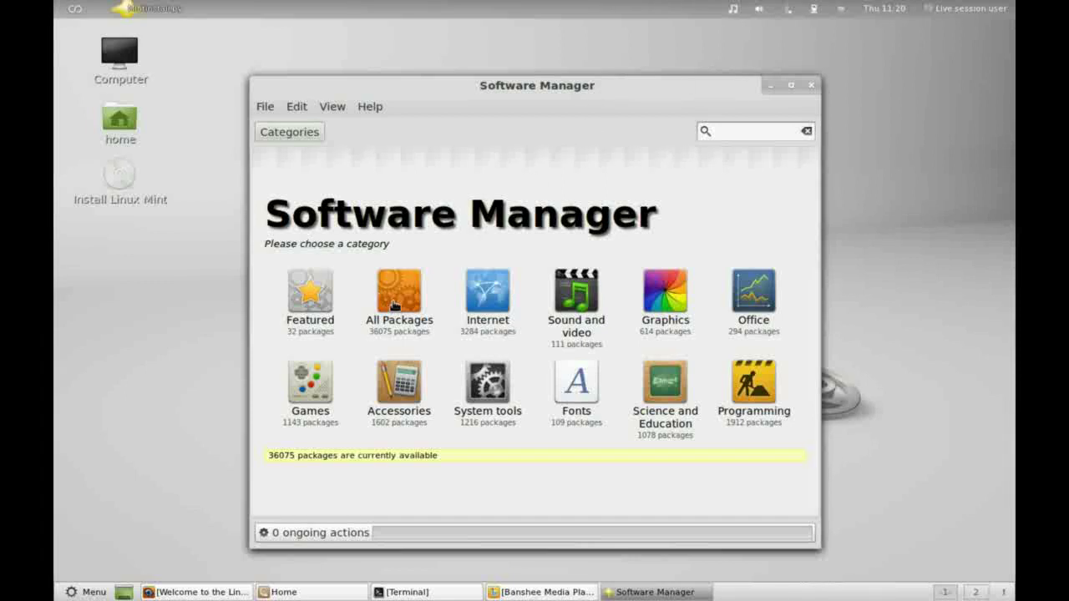
pyautogui.click(735, 131)
pyautogui.write('rhythmbox')
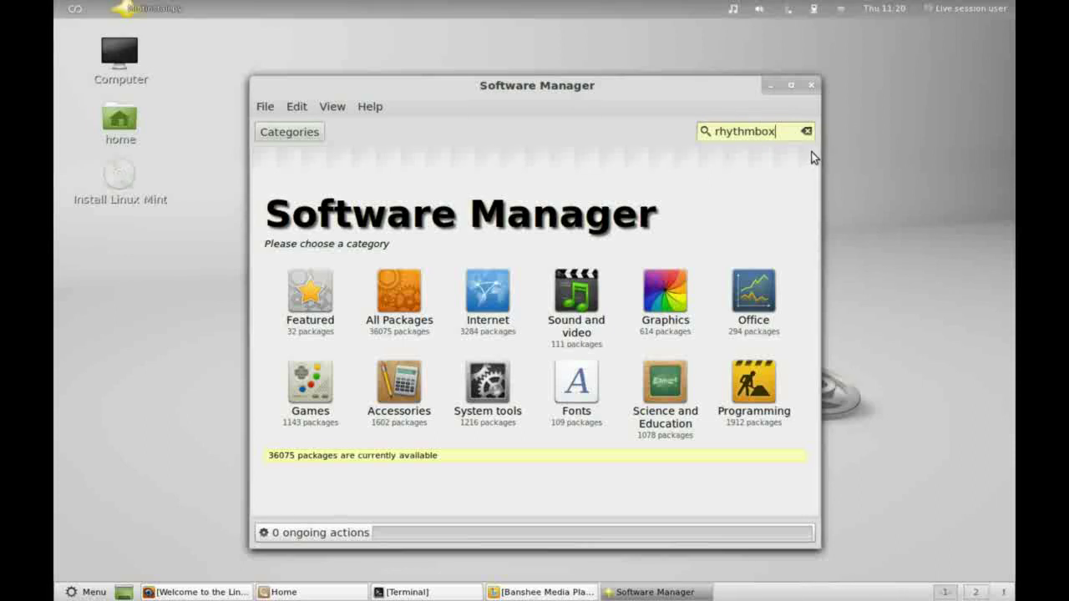
pyautogui.press('Return')
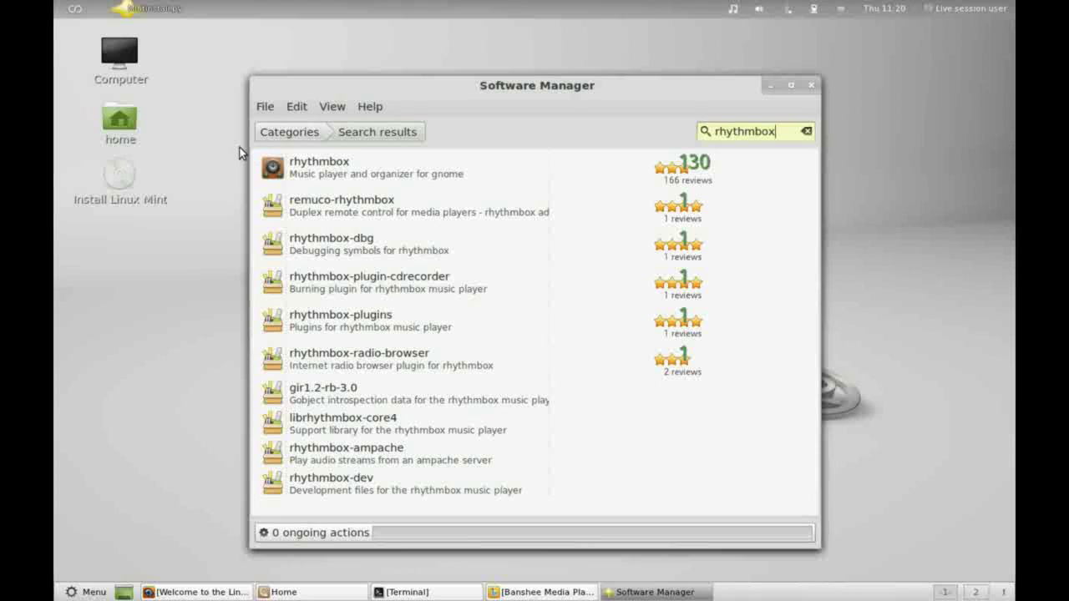
pyautogui.click(294, 132)
pyautogui.click(811, 85)
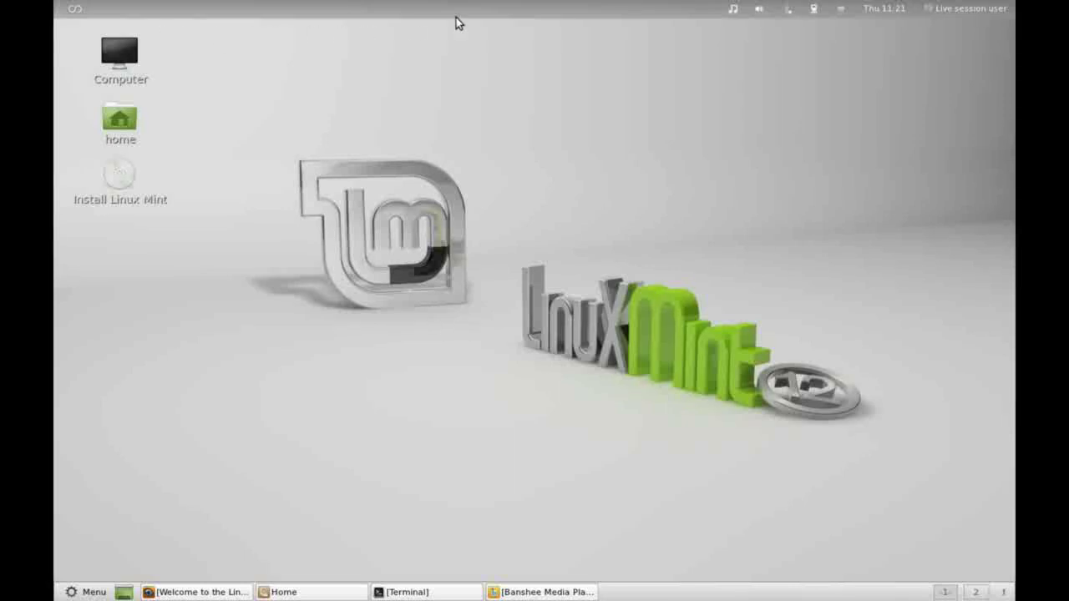
# - Open and close the Activities overview, then view and dismiss the Banshee playback controls
pyautogui.click(75, 11)
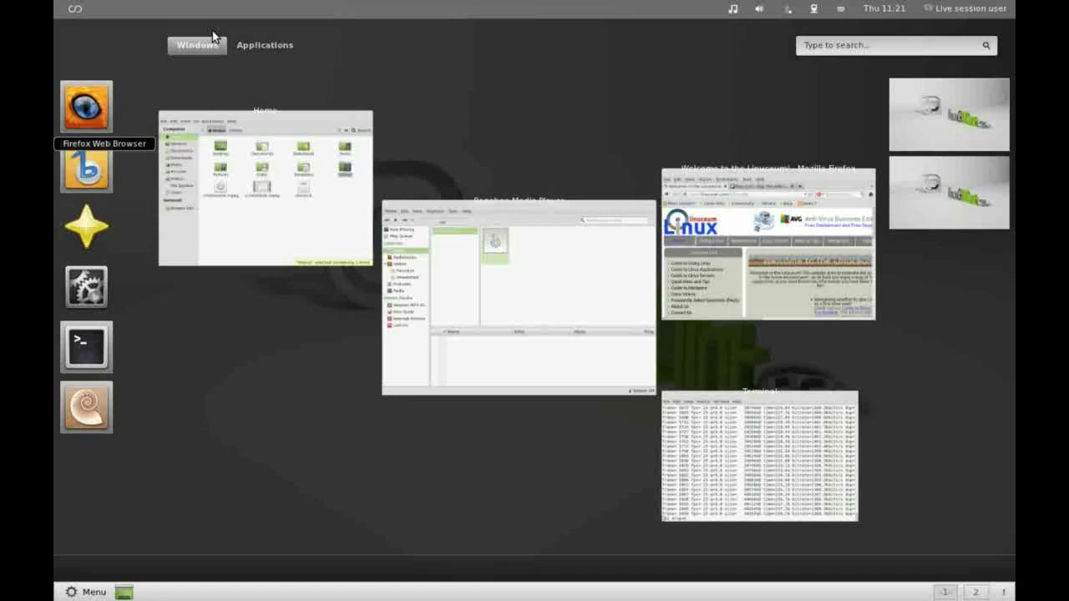
pyautogui.click(141, 20)
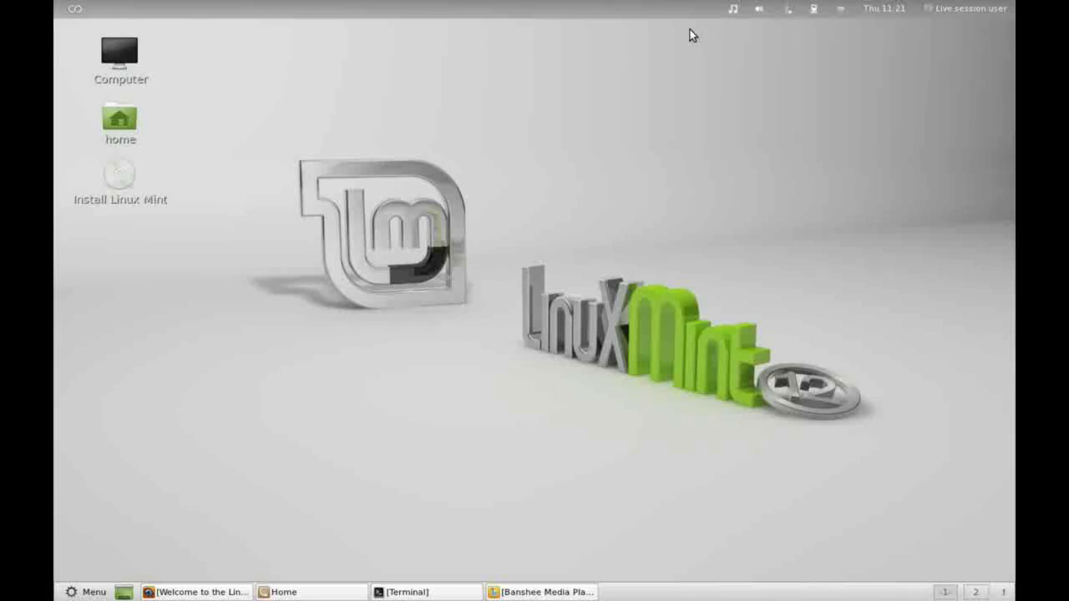
pyautogui.click(731, 10)
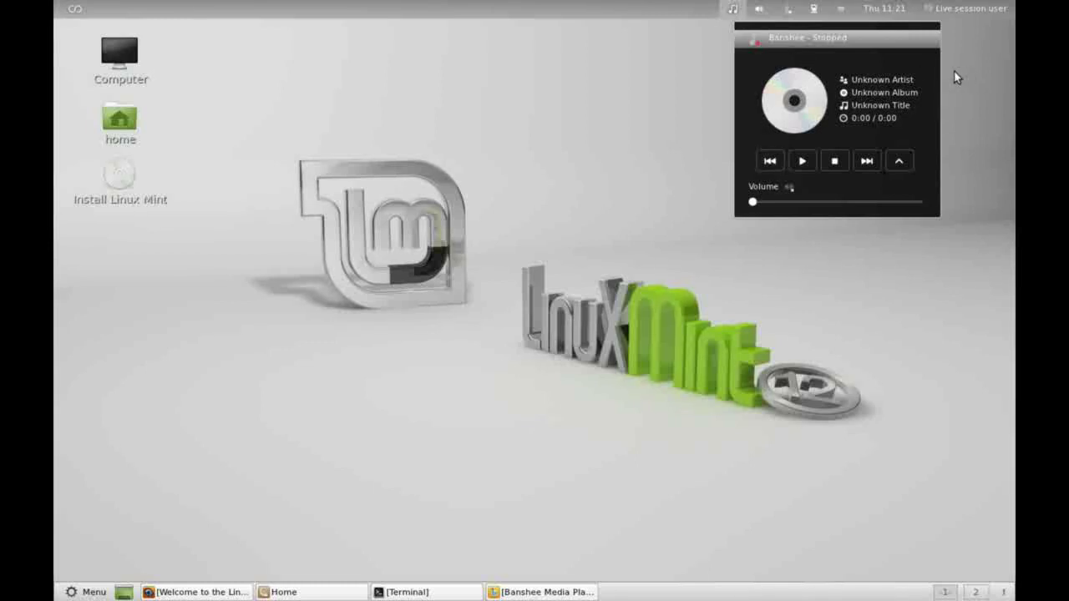
pyautogui.click(671, 156)
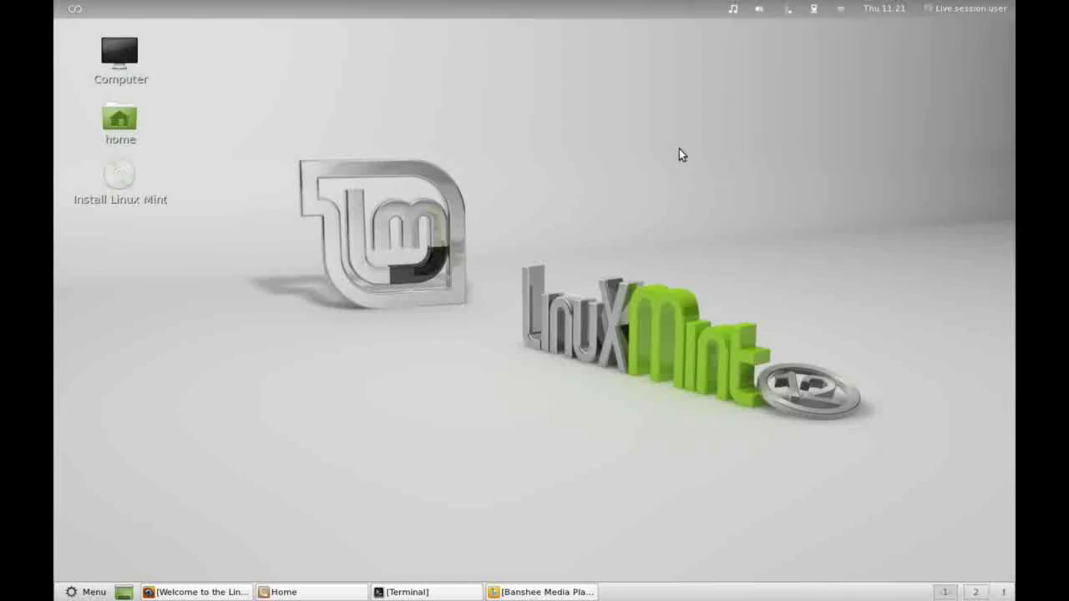
# - Lower the system volume to about a third with the speaker's Volume slider
pyautogui.click(760, 10)
pyautogui.moveTo(819, 54)
pyautogui.mouseDown()
pyautogui.moveTo(885, 54)
pyautogui.moveTo(818, 57)
pyautogui.mouseUp()
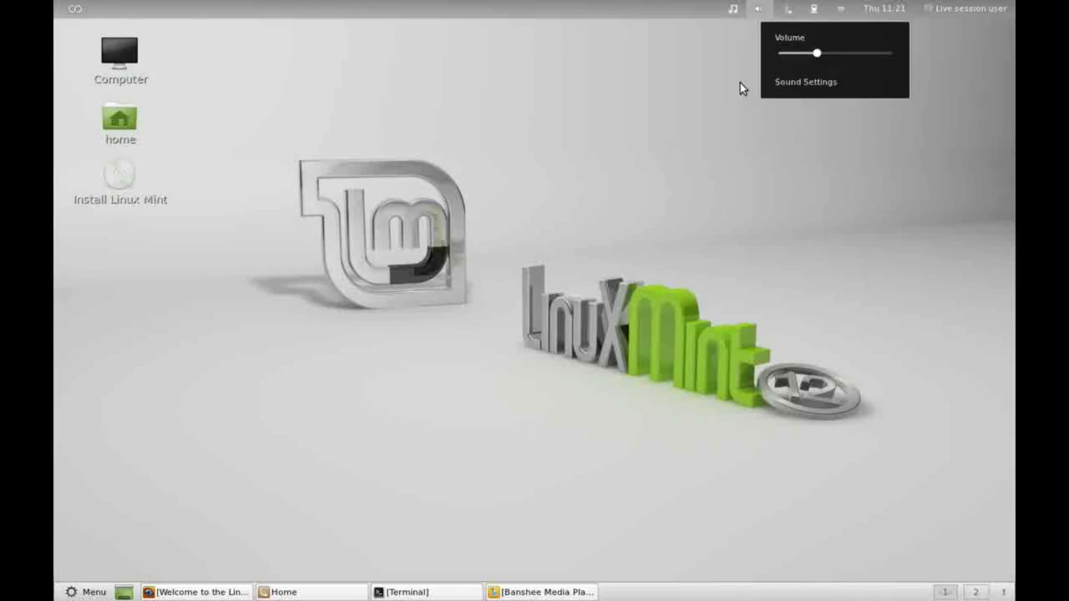
pyautogui.moveTo(799, 11)
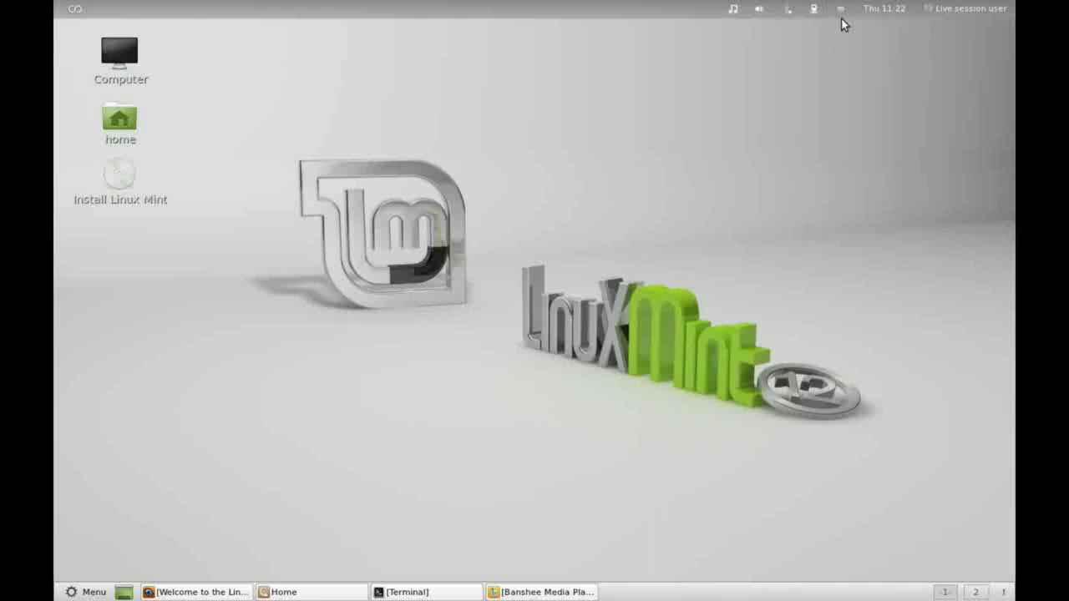
pyautogui.click(879, 10)
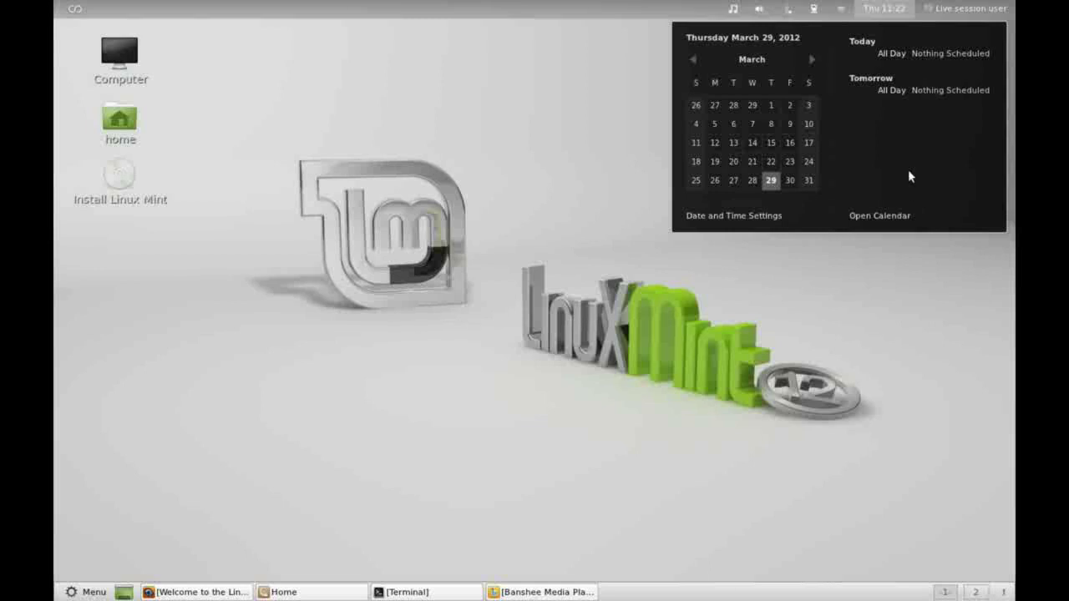
pyautogui.click(947, 10)
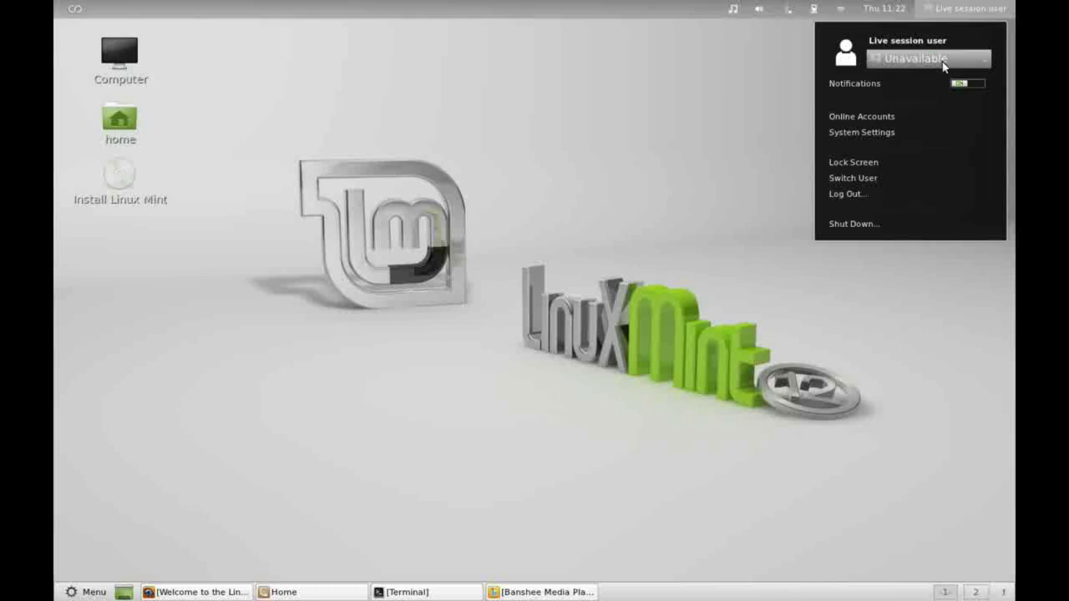
pyautogui.click(983, 60)
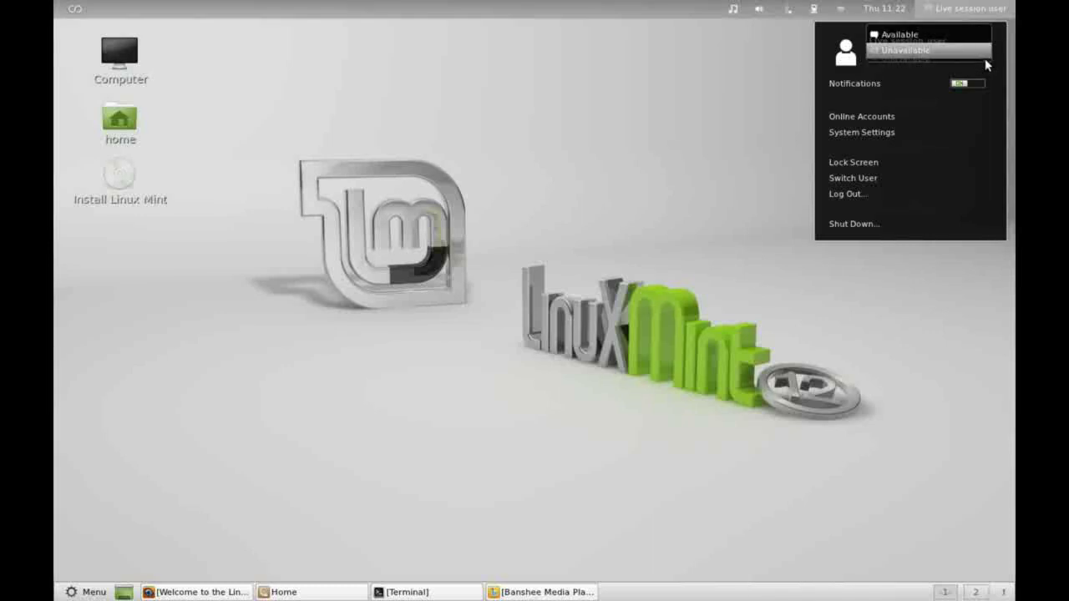
pyautogui.click(947, 36)
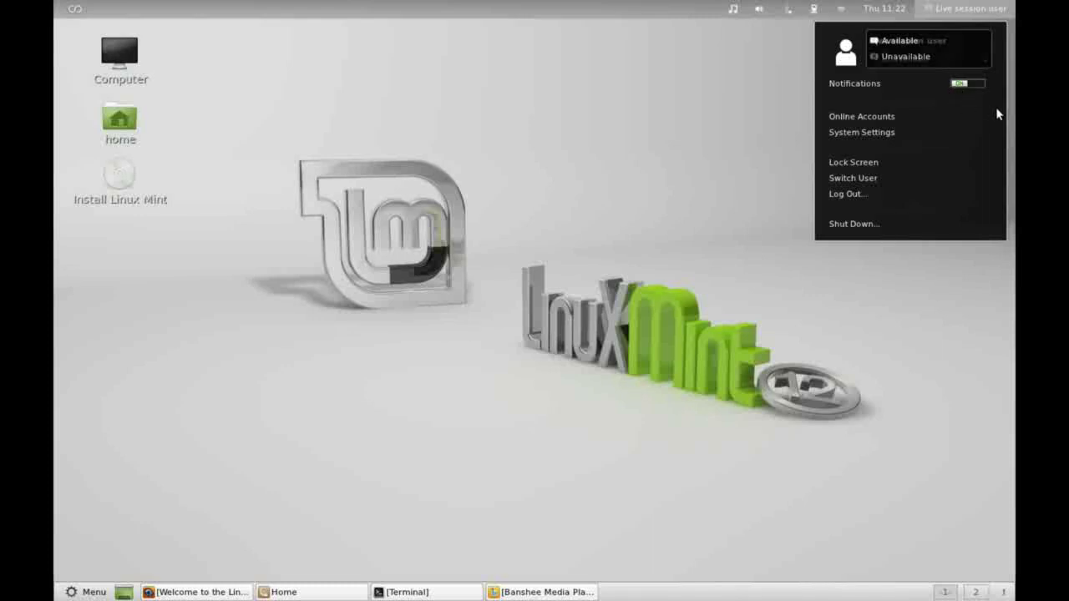
pyautogui.click(974, 83)
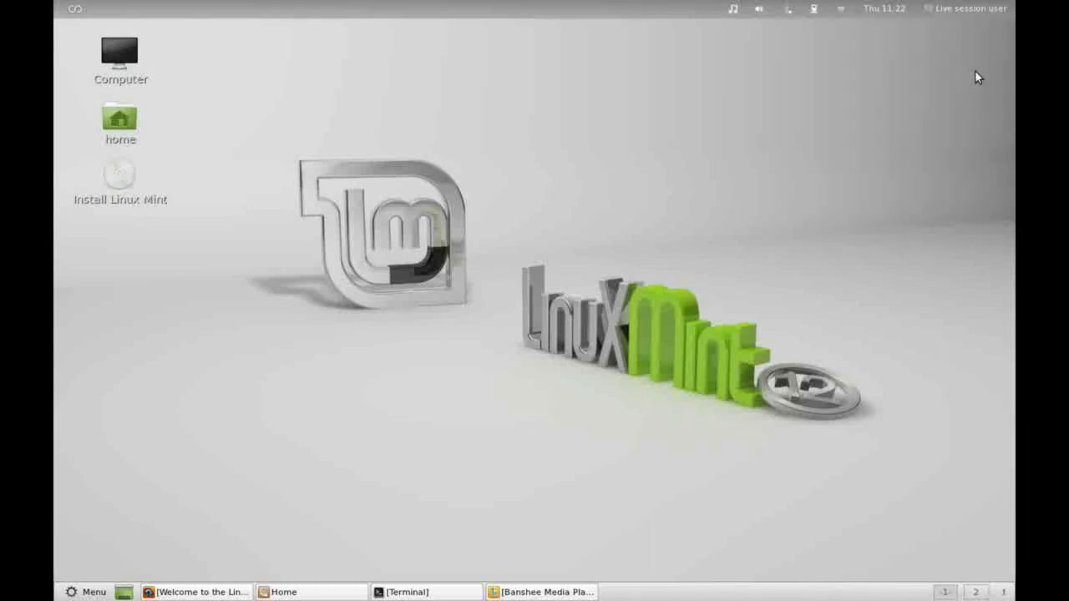
pyautogui.click(962, 13)
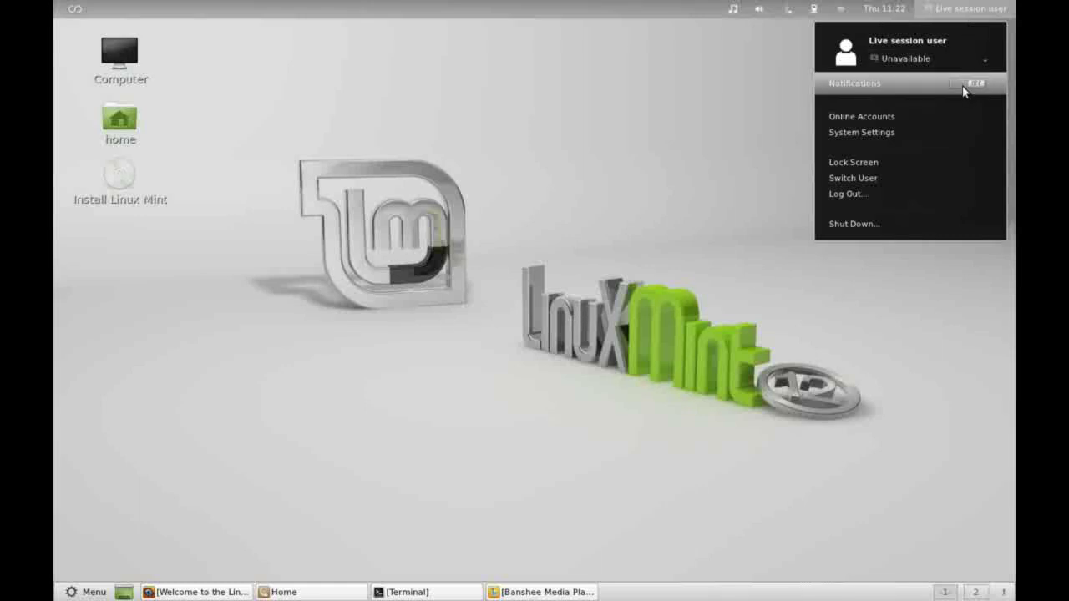
pyautogui.click(969, 84)
pyautogui.click(959, 8)
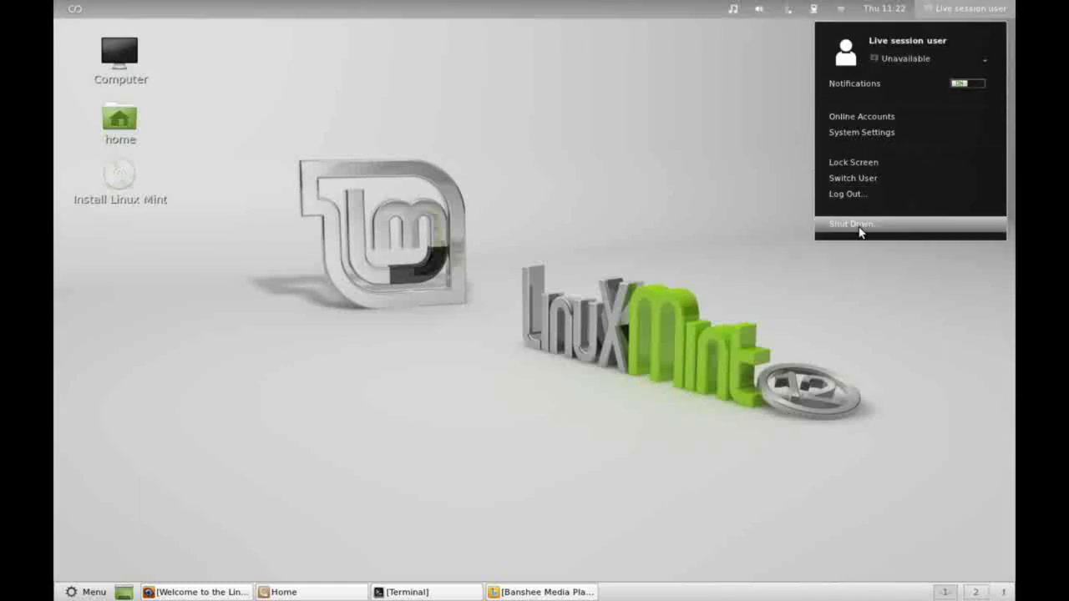
pyautogui.click(732, 249)
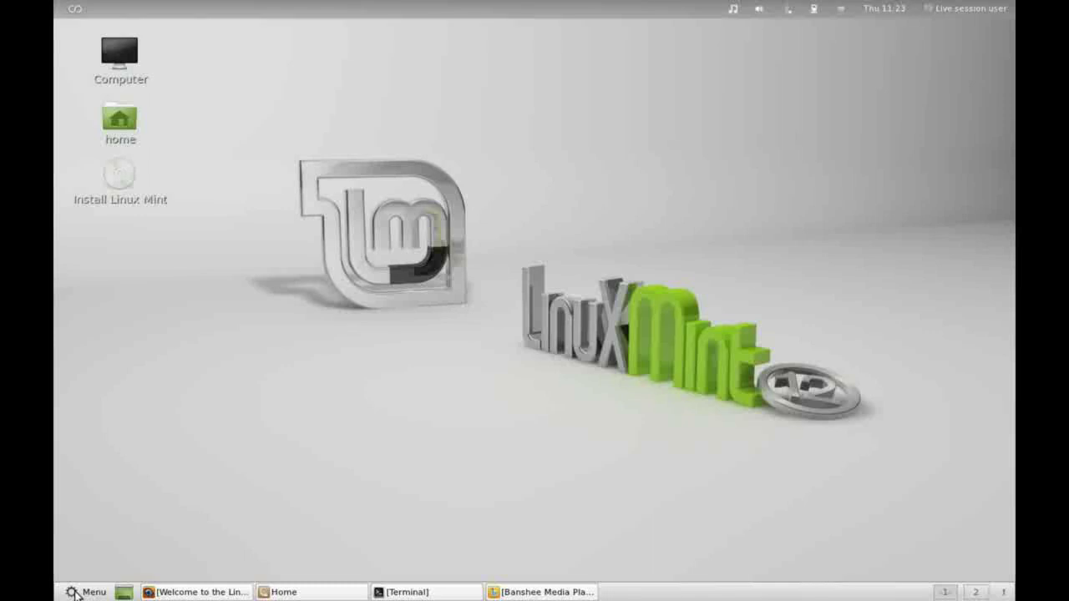
# - Open the Menu, preview the Accessories and Office categories, and search 'bra' to show Brasero
pyautogui.click(91, 594)
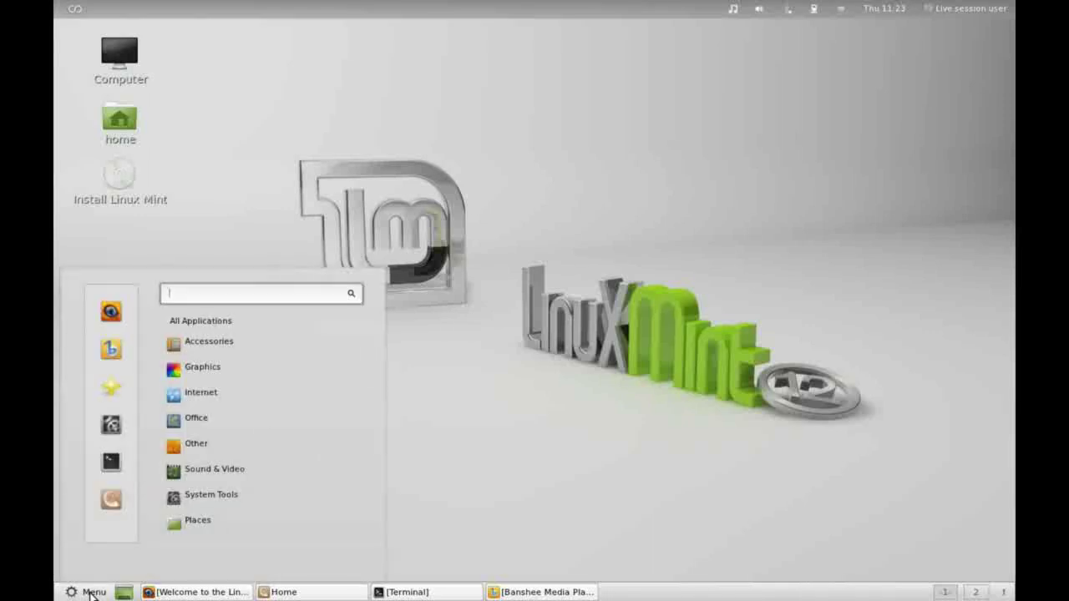
pyautogui.moveTo(213, 336)
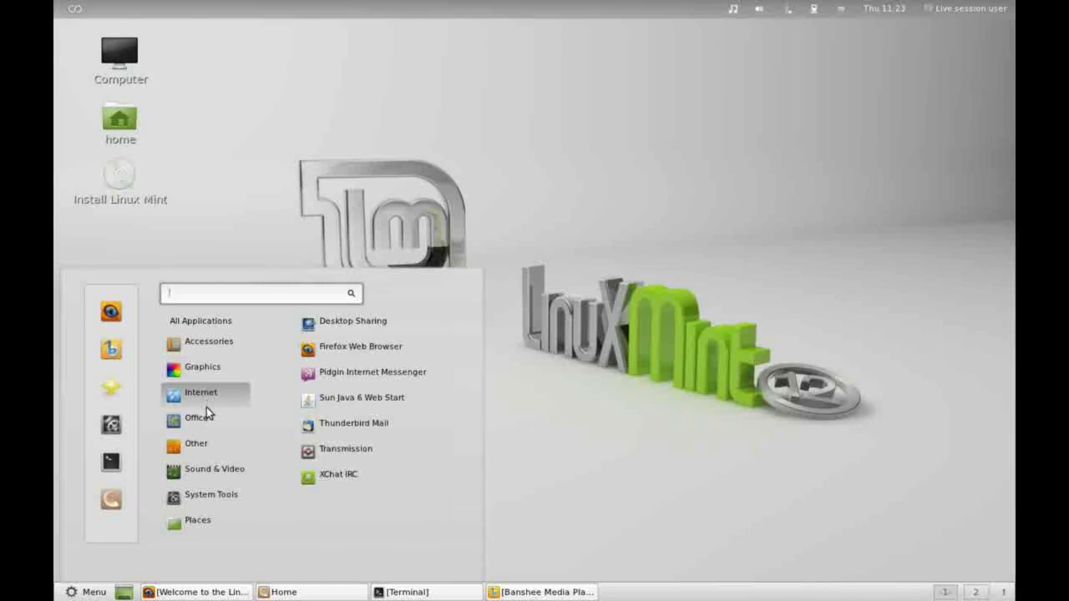
pyautogui.moveTo(204, 422)
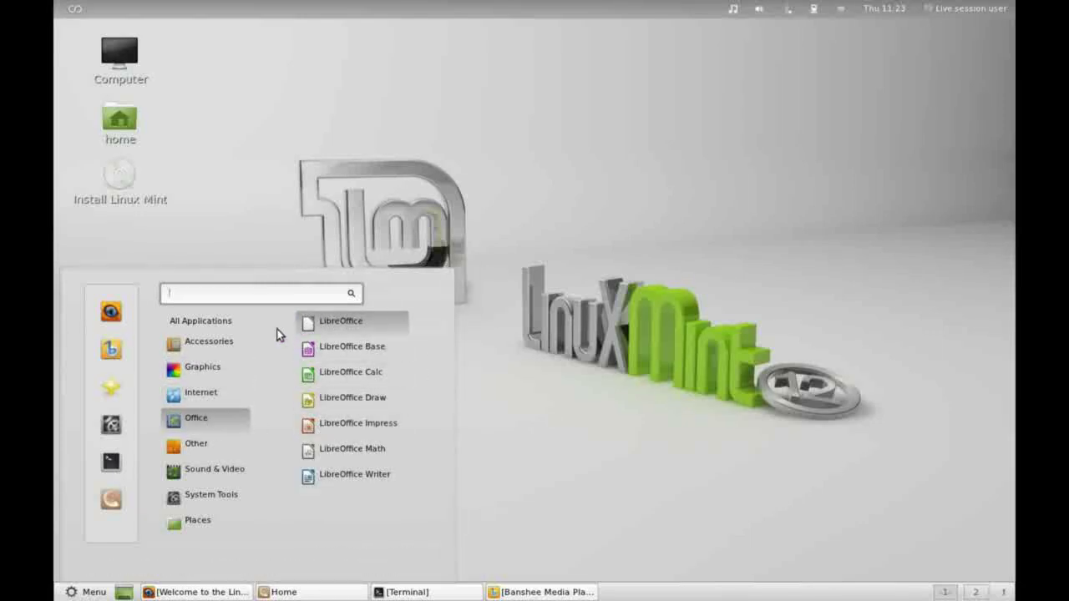
pyautogui.write('bra')
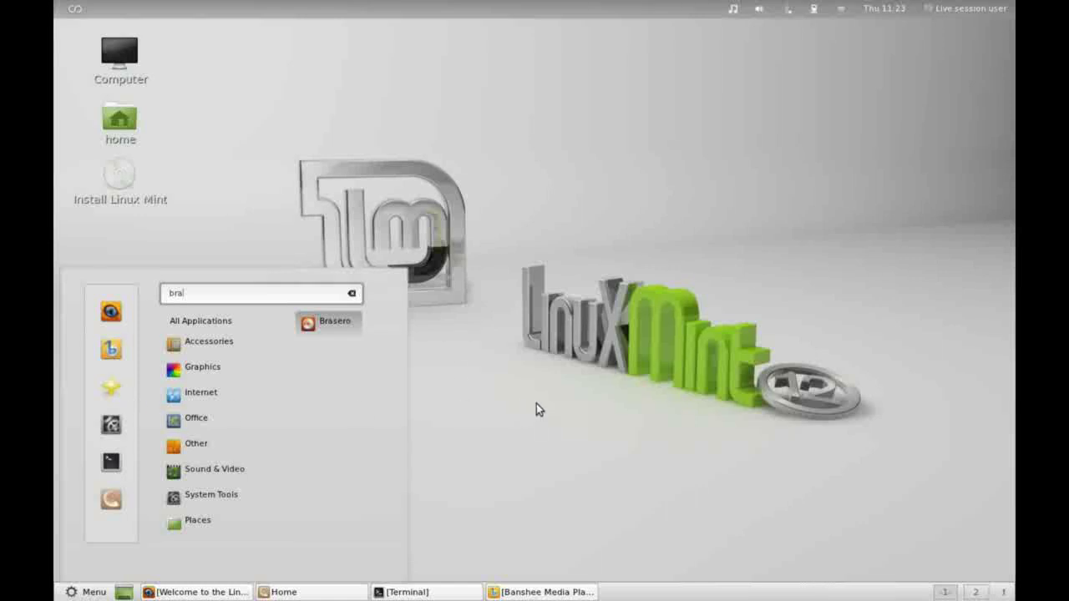
# - Close the menu, raise Firefox, Home, Terminal and Banshee, then toggle Show Desktop off and on
pyautogui.click(430, 364)
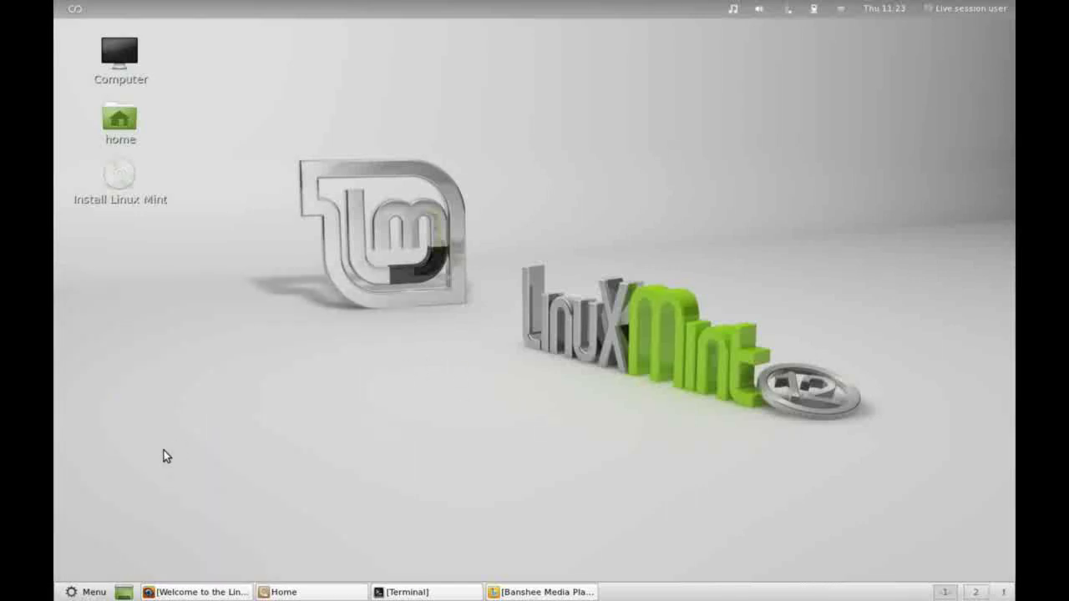
pyautogui.click(187, 593)
pyautogui.click(312, 594)
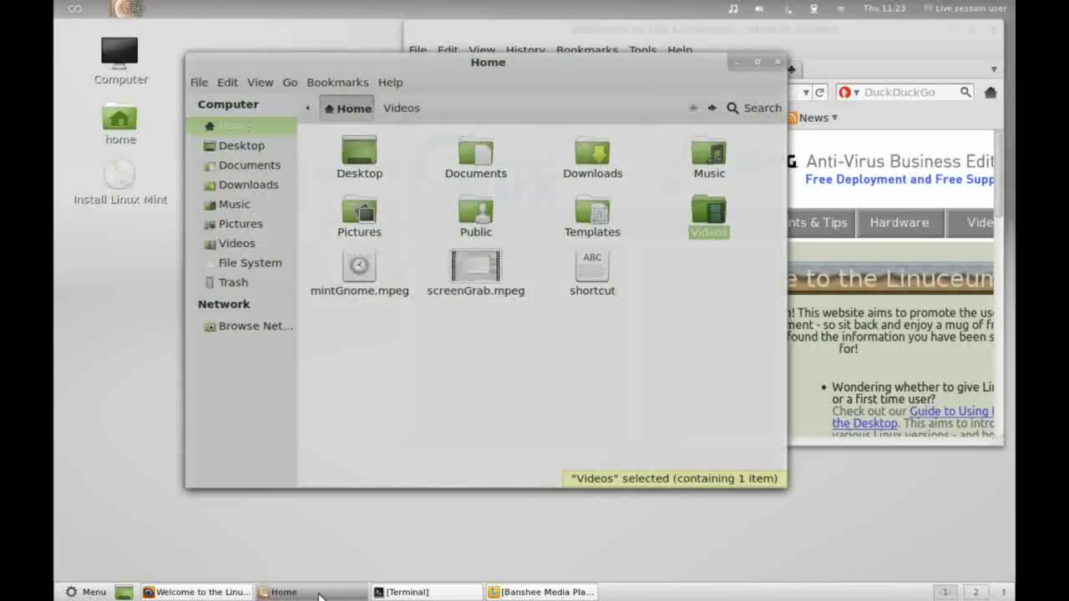
pyautogui.click(405, 593)
pyautogui.click(518, 593)
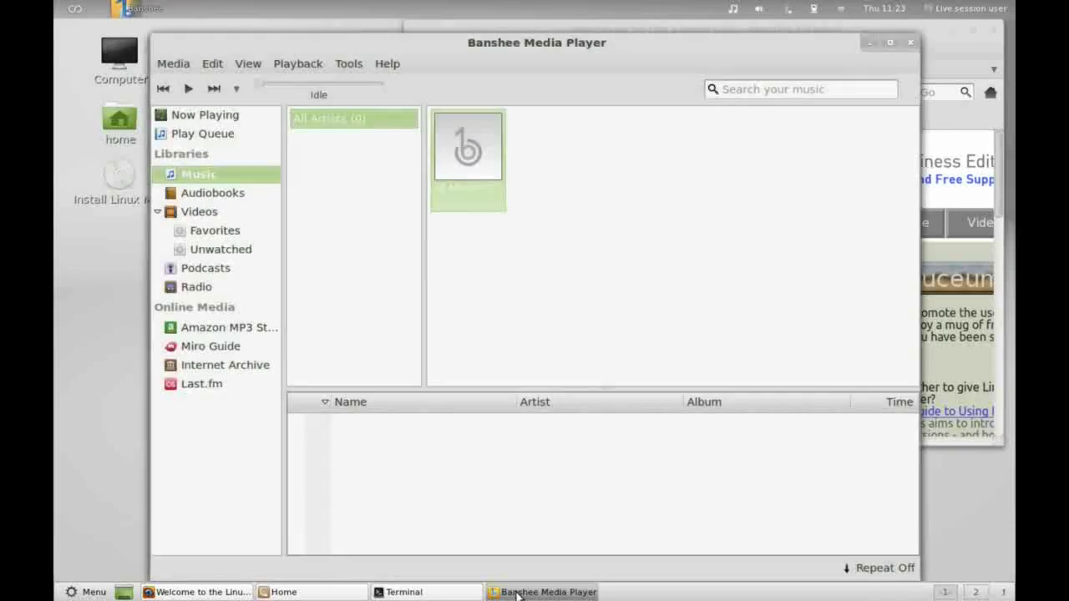
pyautogui.click(123, 593)
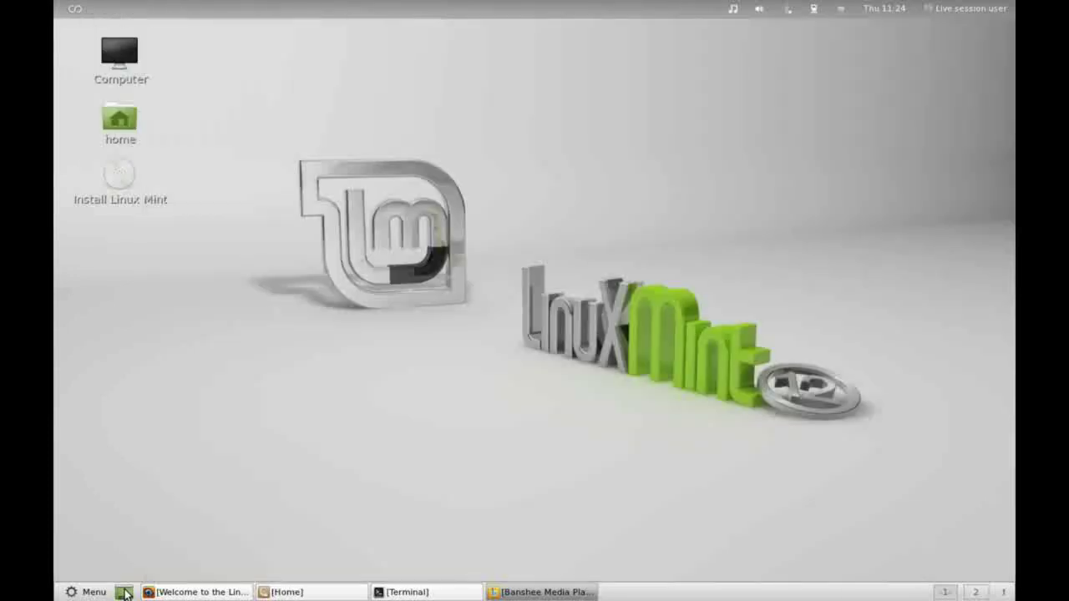
pyautogui.click(124, 593)
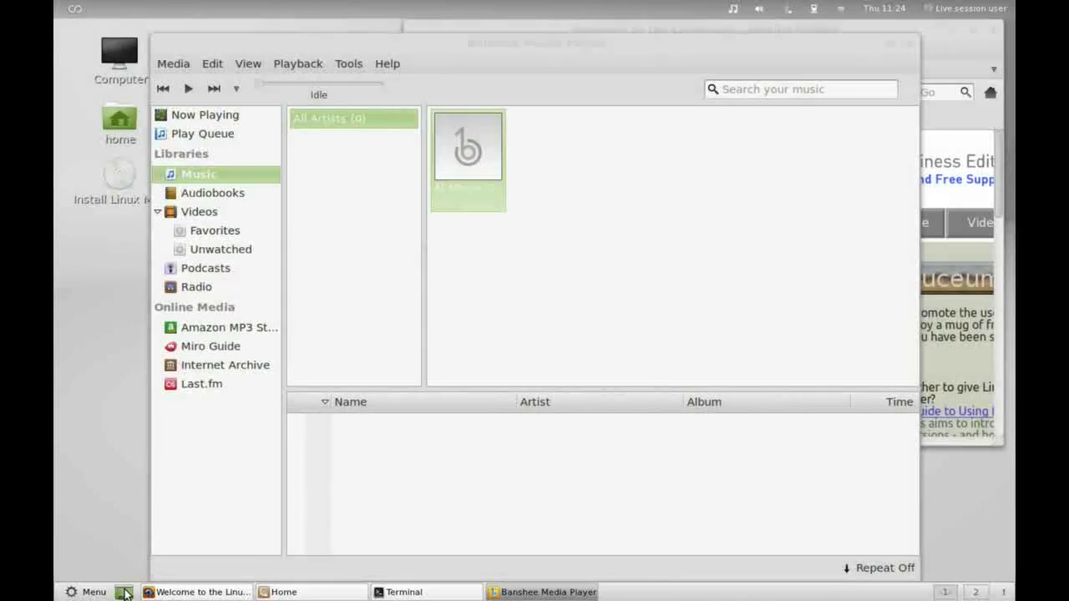
# - Close Banshee, minimise the terminal and bring Firefox to the front
pyautogui.click(910, 44)
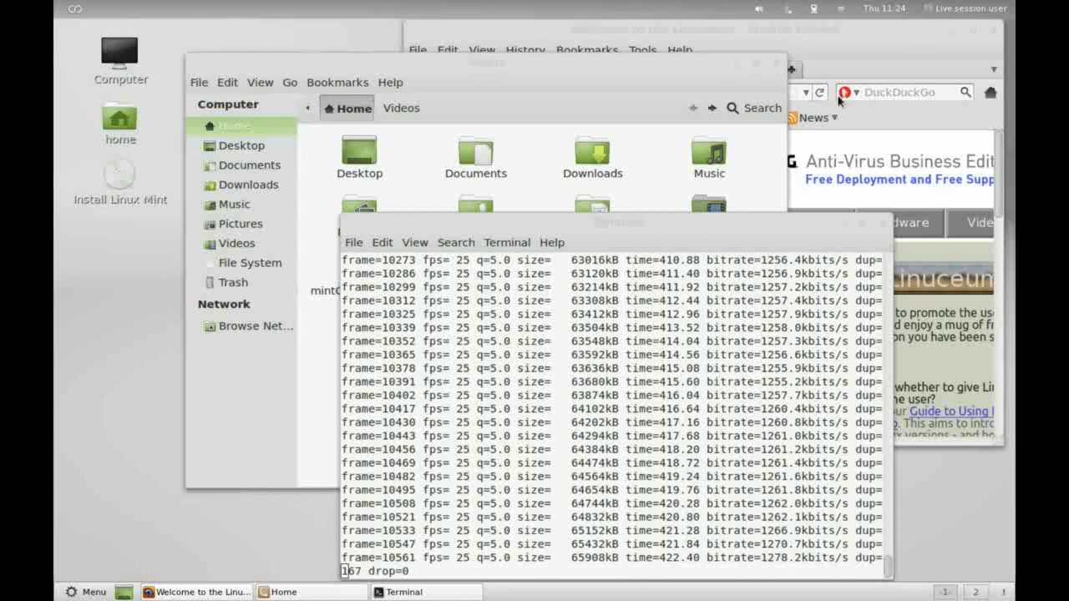
pyautogui.click(840, 226)
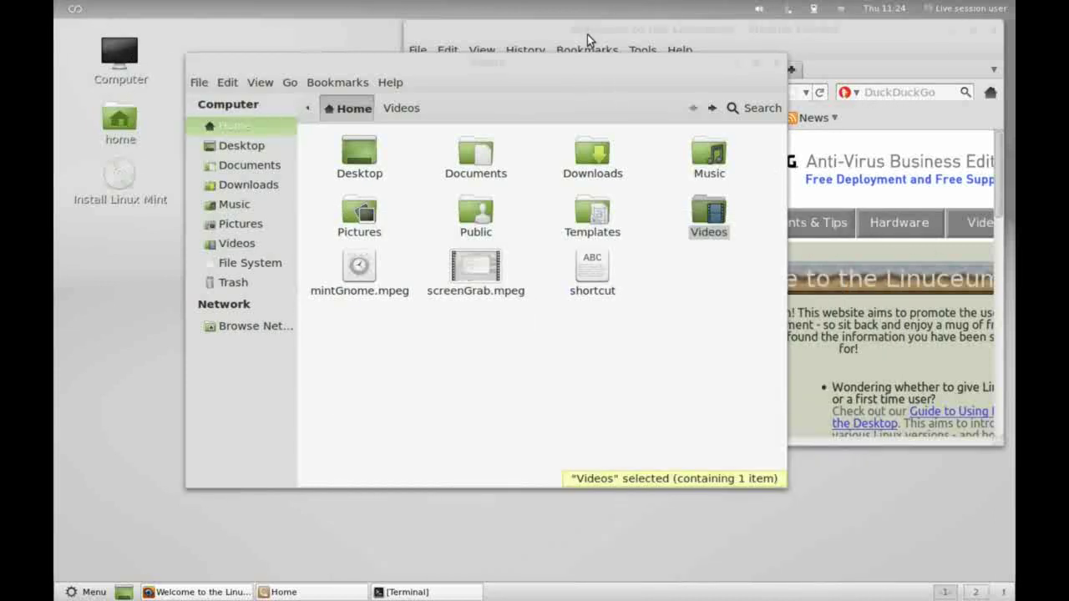
pyautogui.click(588, 33)
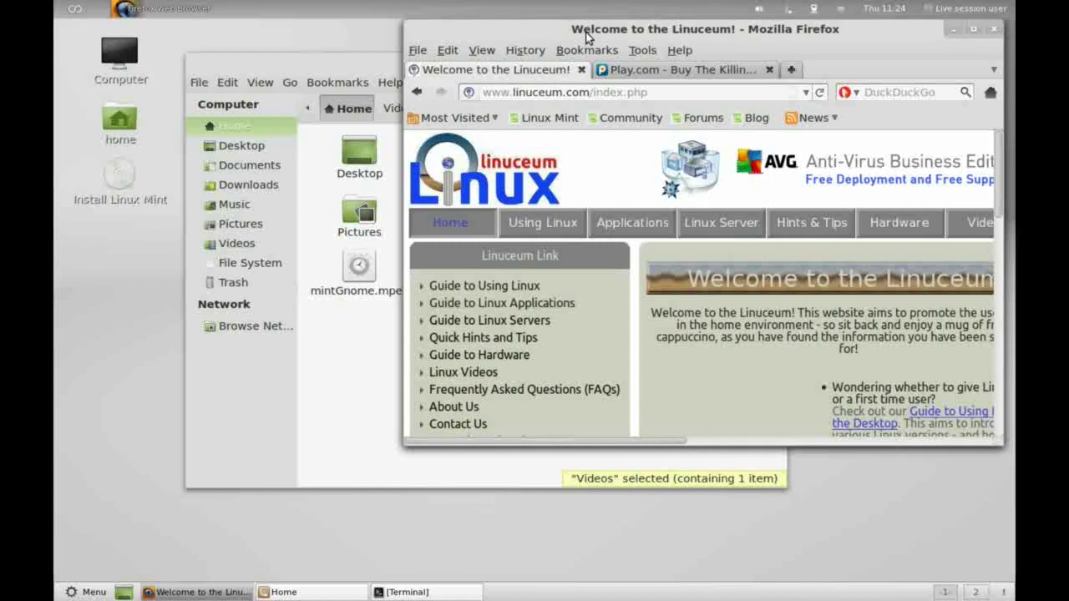
# - On the Play.com tab, play The Killing: Season 1 trailer briefly, then pause it
pyautogui.click(634, 72)
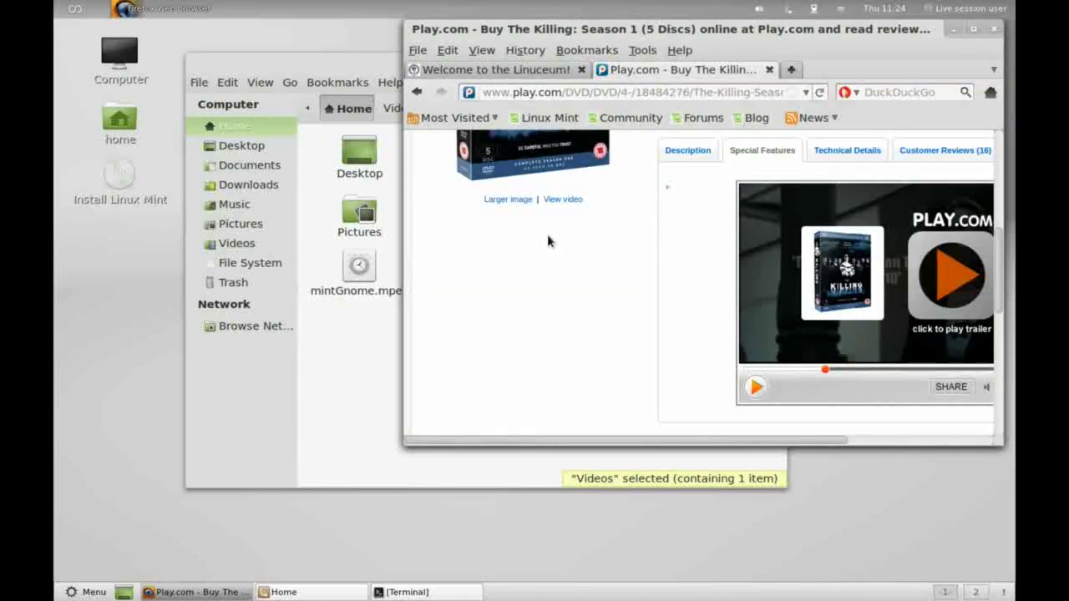
pyautogui.moveTo(665, 441); pyautogui.dragTo(855, 443)
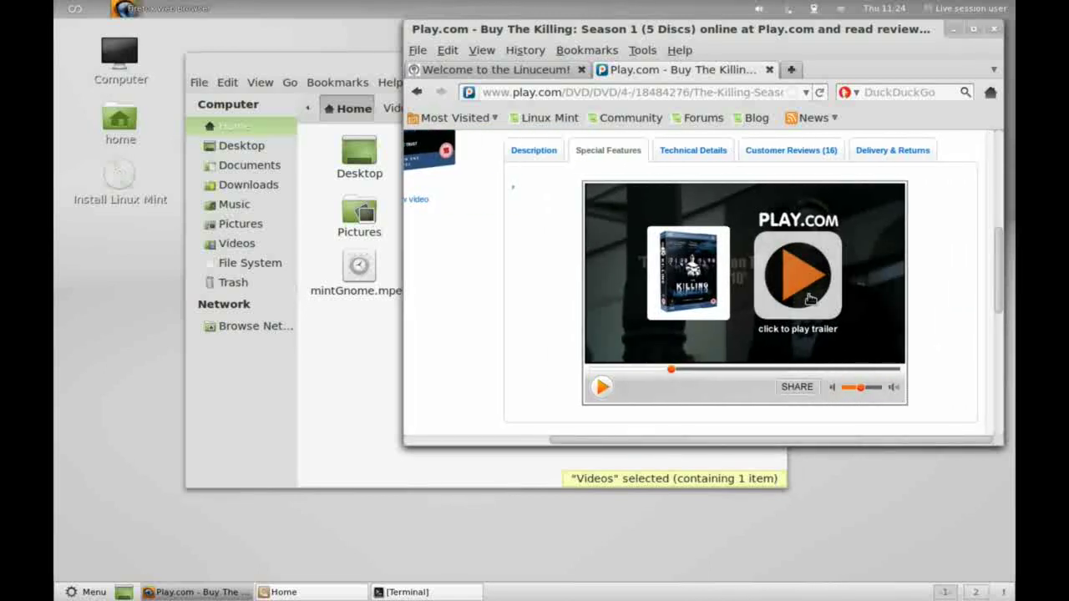
pyautogui.click(799, 267)
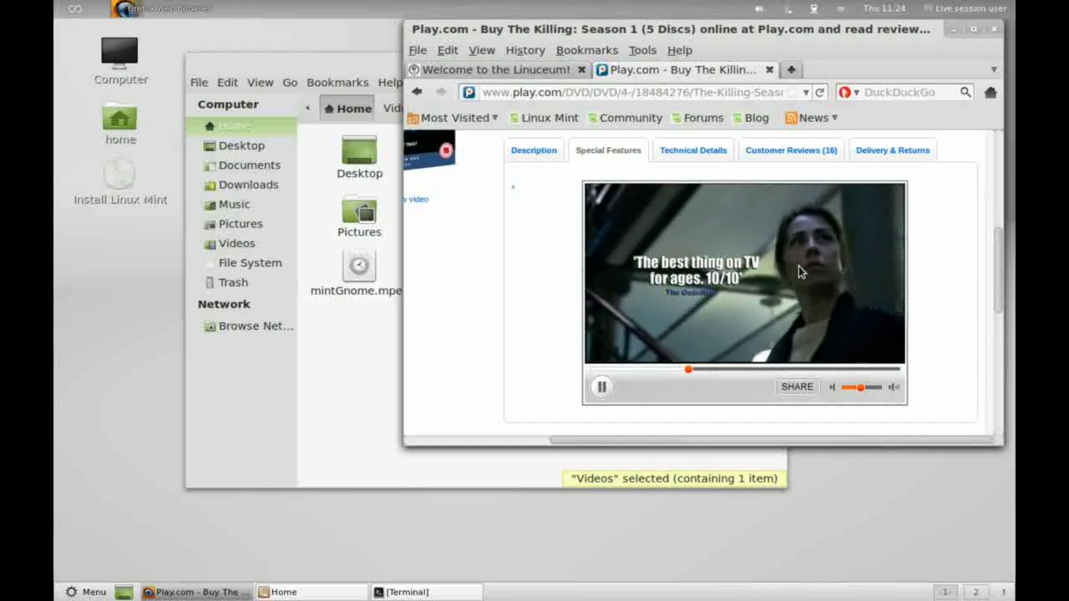
pyautogui.click(602, 389)
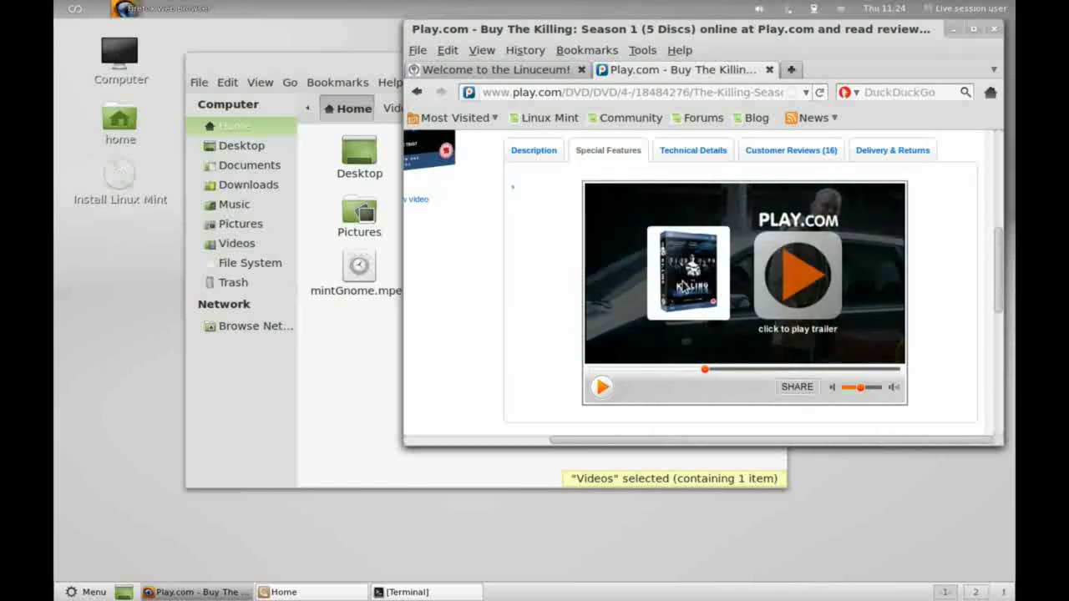
# - Switch Firefox to the Welcome to the Linuceum tab, then minimise Firefox and Home
pyautogui.click(552, 71)
pyautogui.click(953, 30)
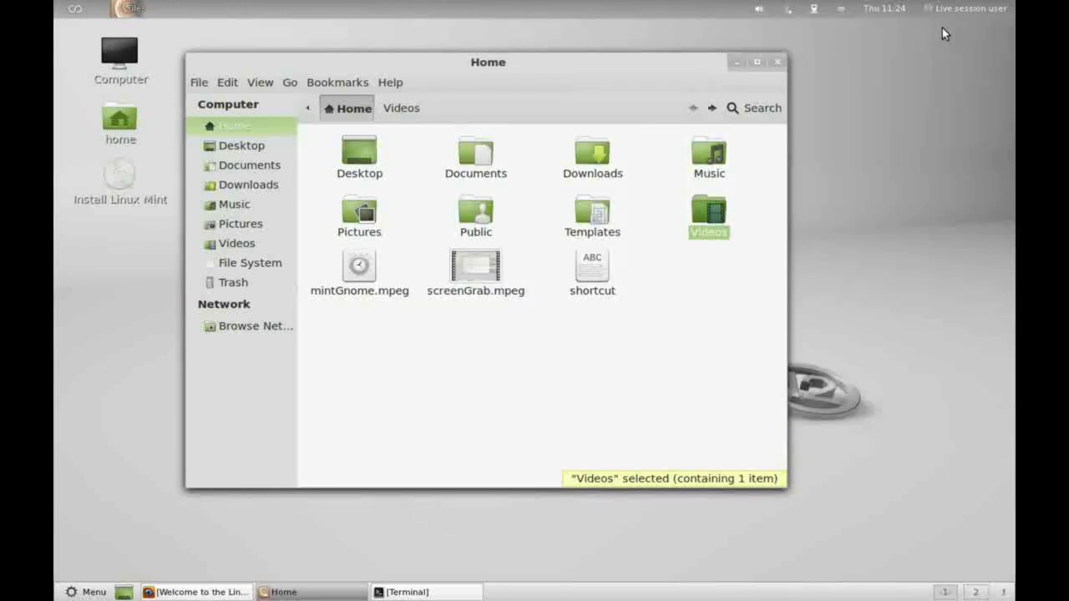
pyautogui.click(735, 64)
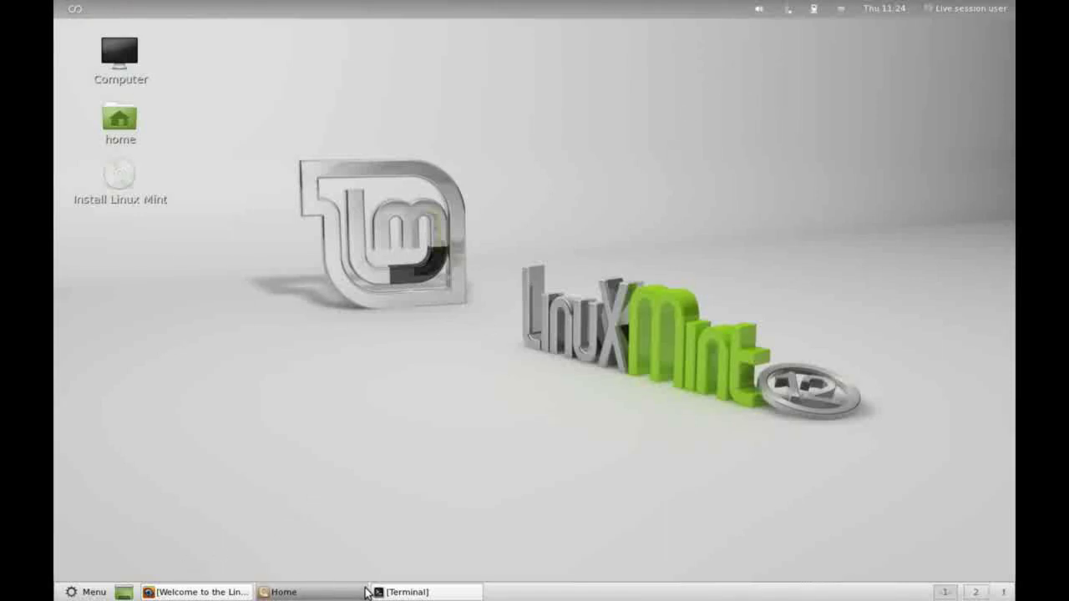
# - Restore and minimise Firefox twice from the taskbar, then switch to the second workspace
pyautogui.click(235, 594)
pyautogui.click(233, 594)
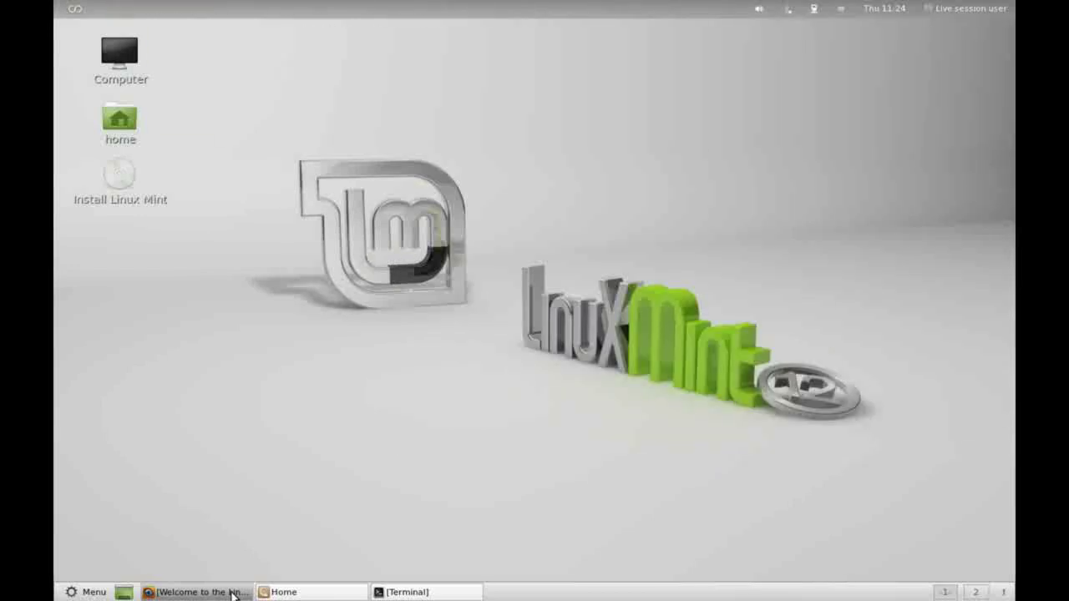
pyautogui.click(233, 594)
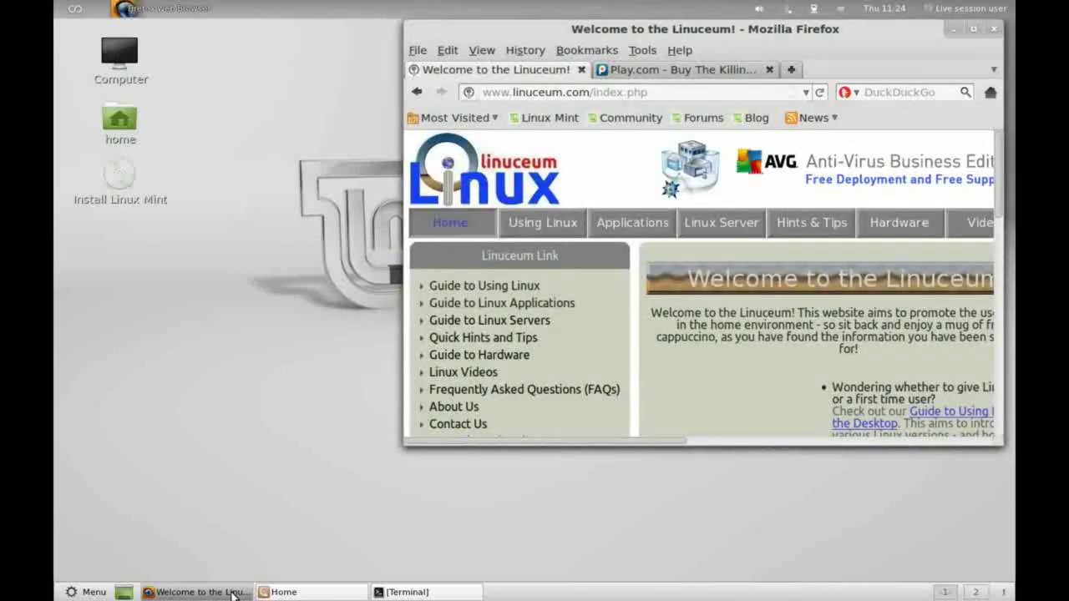
pyautogui.click(233, 593)
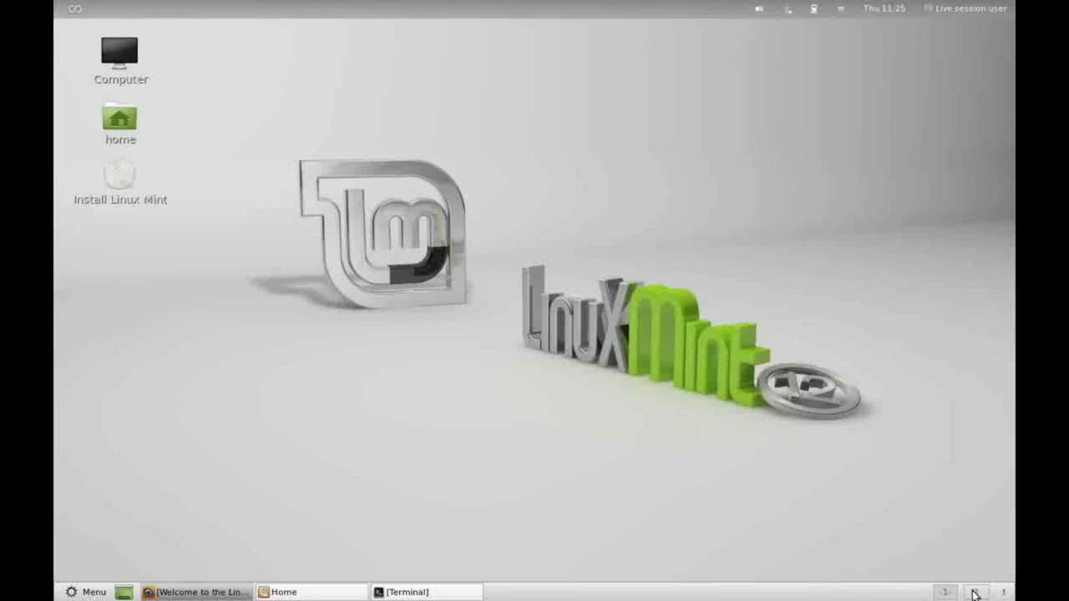
pyautogui.click(975, 593)
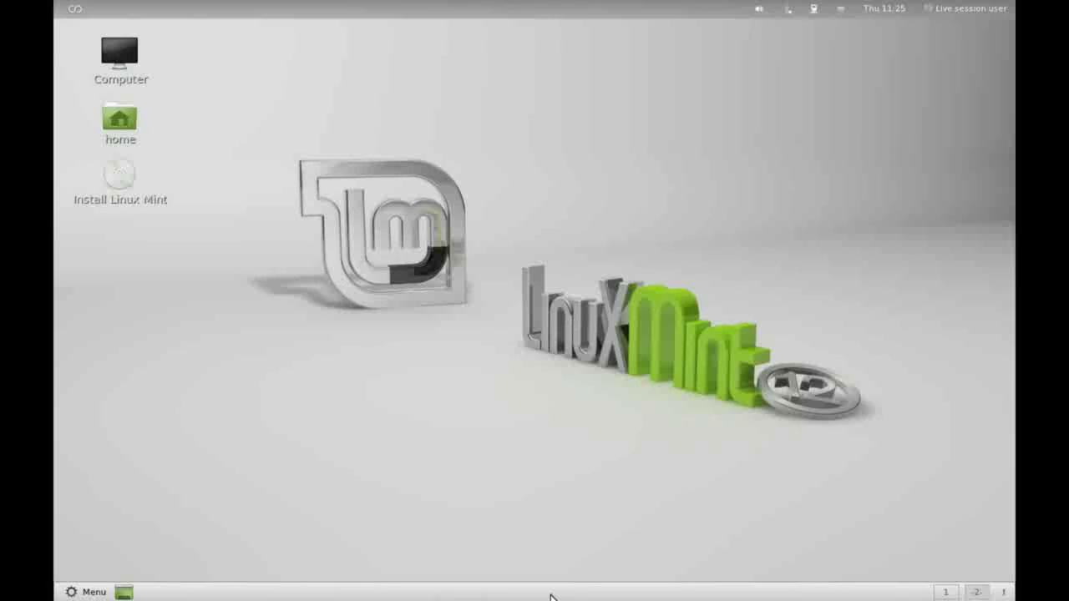
# - Back on workspace 1, restore the Home window and move it to the next workspace
pyautogui.click(945, 593)
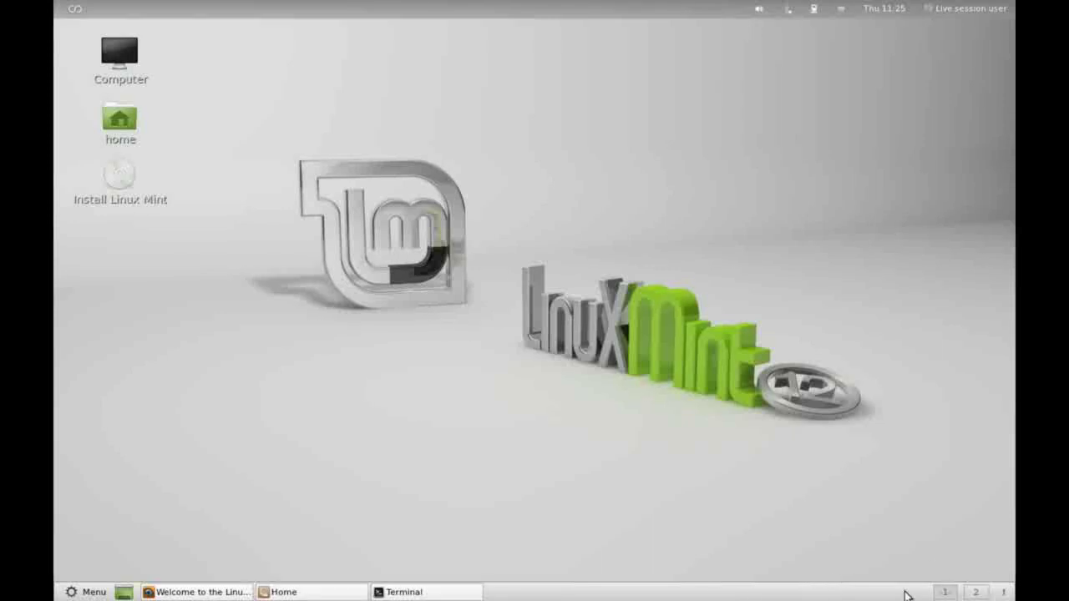
pyautogui.click(288, 595)
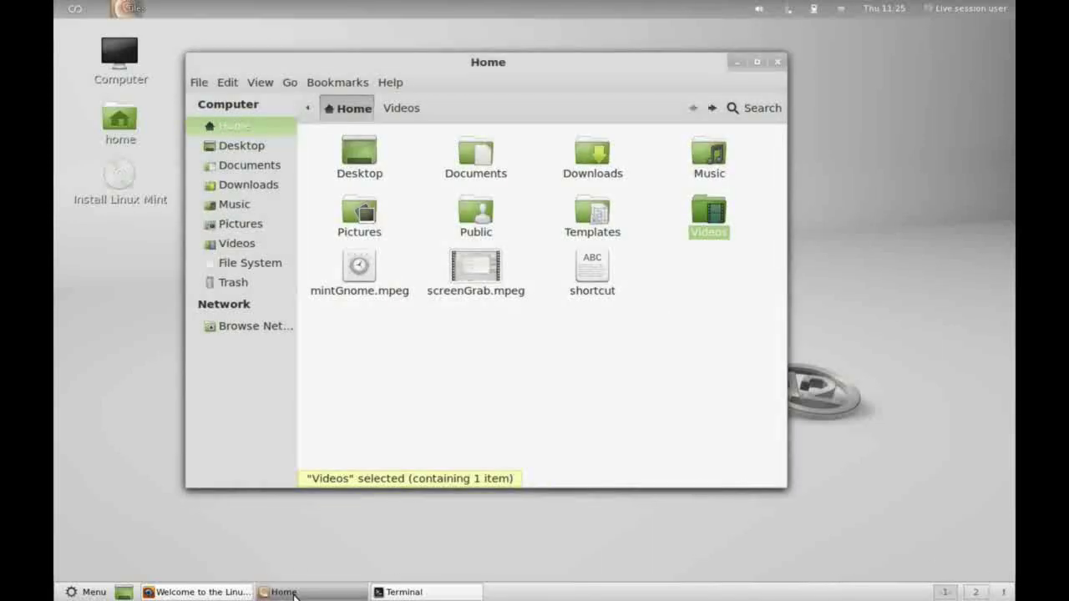
pyautogui.rightClick(411, 60)
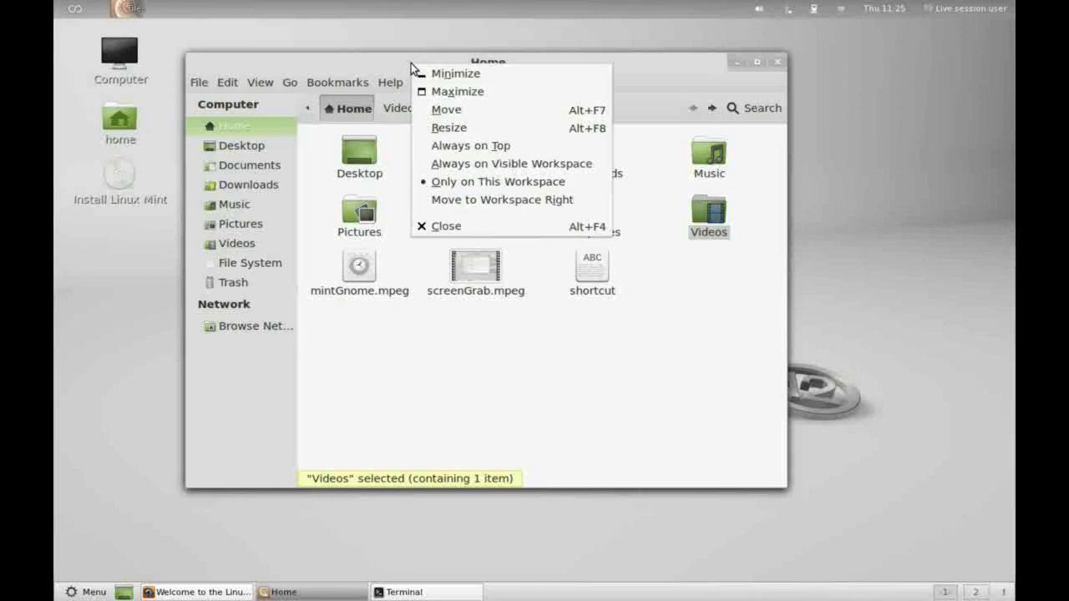
pyautogui.click(482, 204)
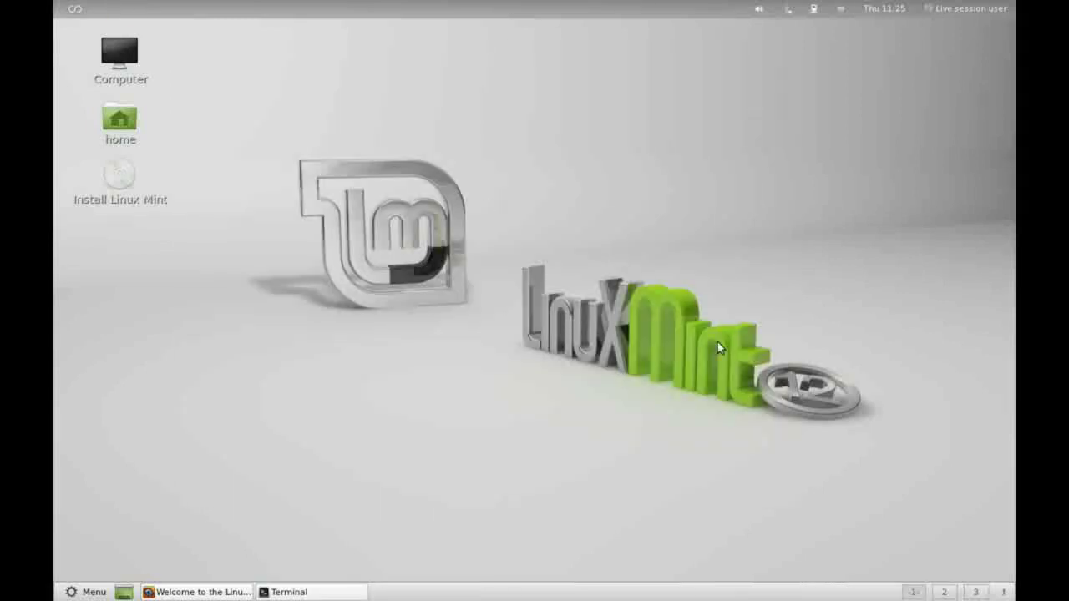
# - Cycle through workspaces 2, 1 and 3, ending on the workspace holding Home
pyautogui.click(945, 592)
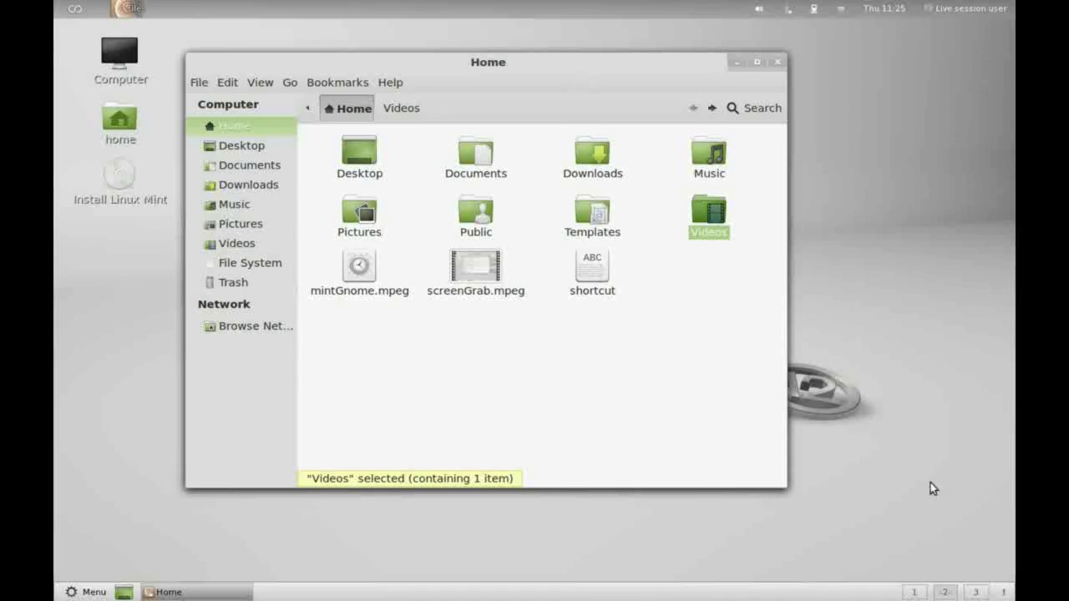
pyautogui.click(916, 592)
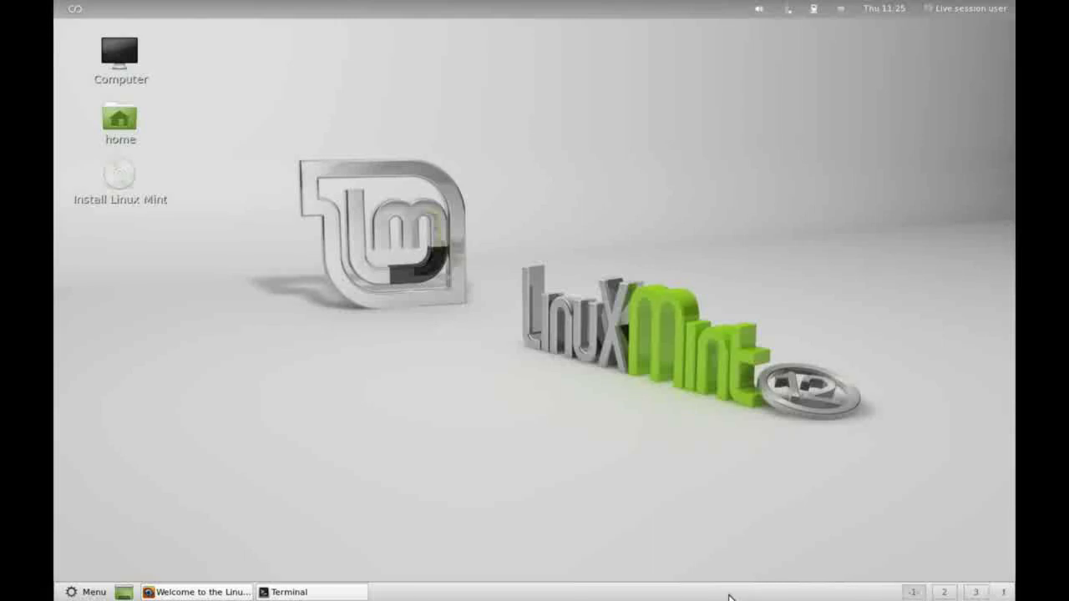
pyautogui.click(976, 592)
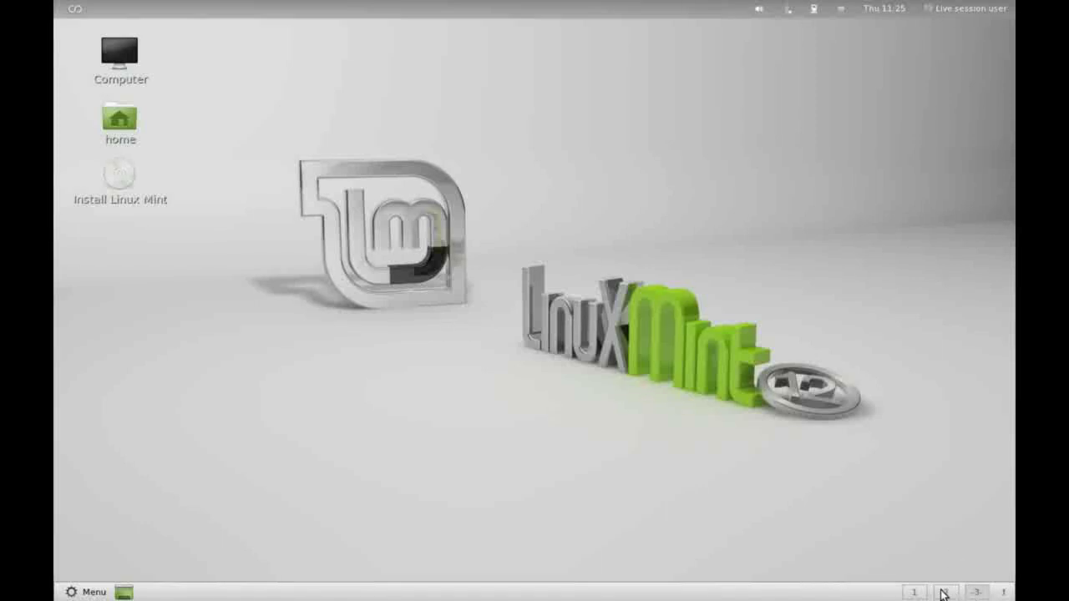
pyautogui.click(944, 592)
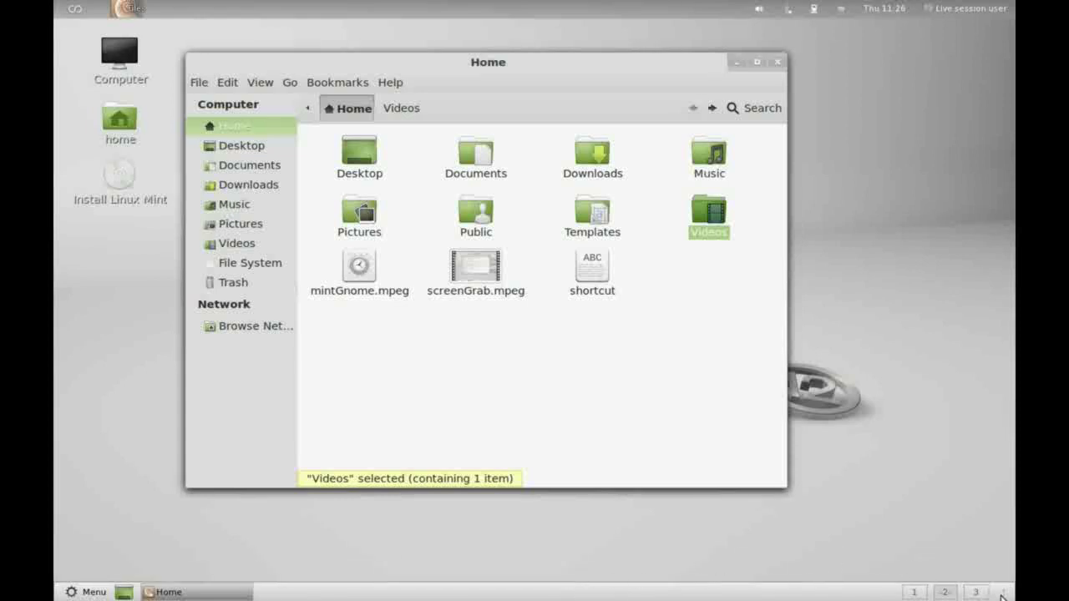
# - Close the 4.0 GB Filesystem window and eject the drive from its notification
pyautogui.click(940, 512)
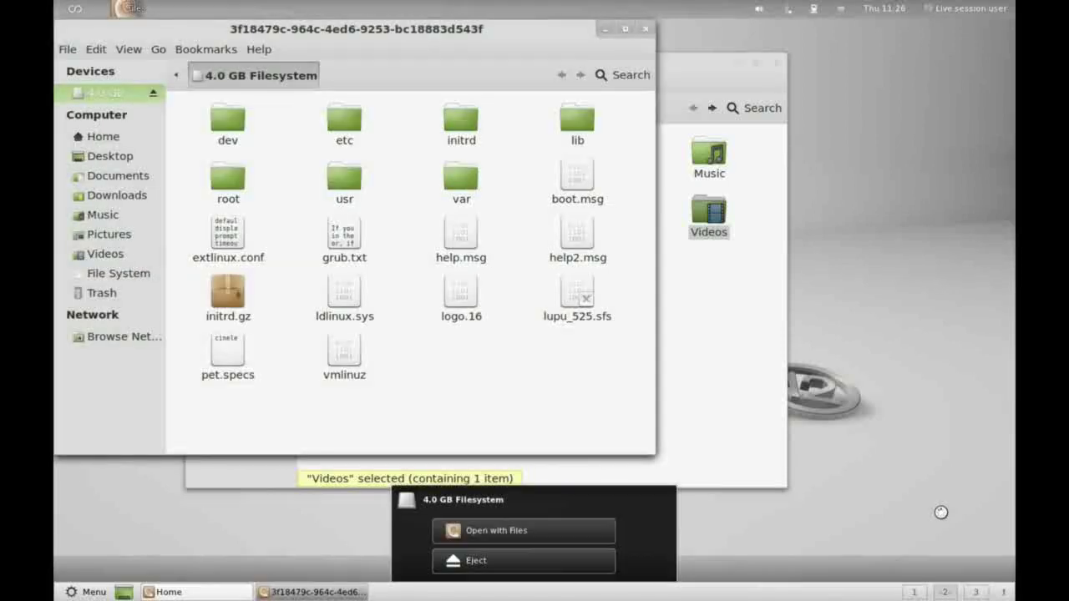
pyautogui.click(652, 565)
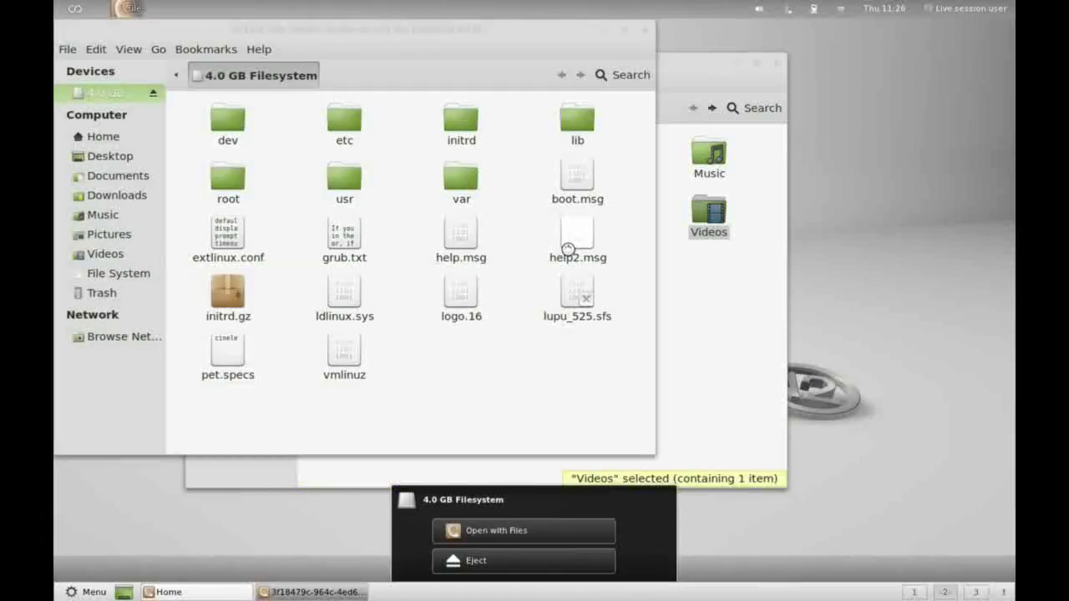
pyautogui.click(641, 30)
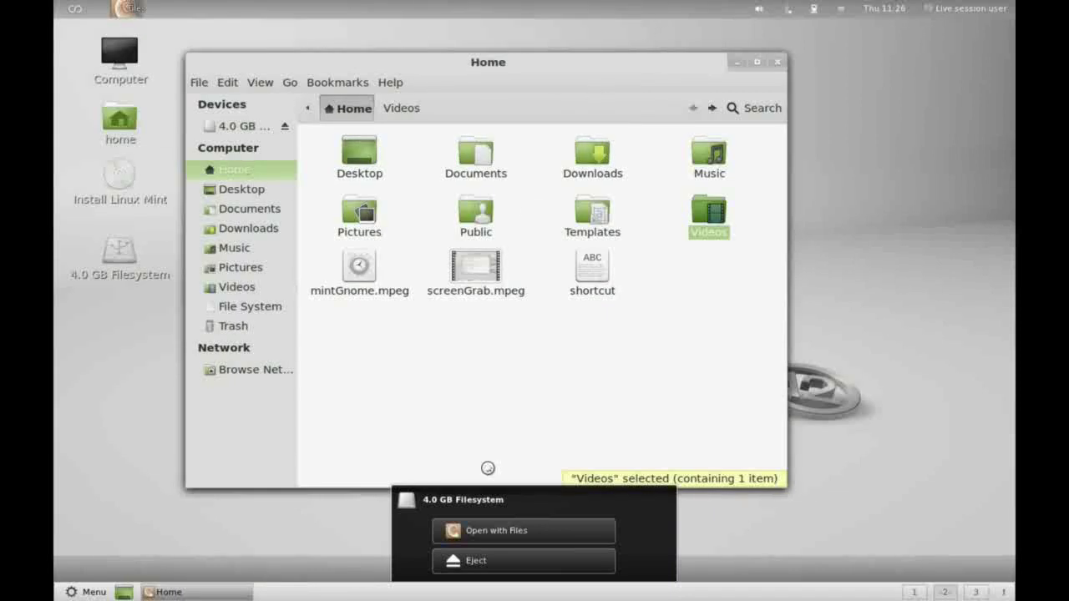
pyautogui.click(476, 562)
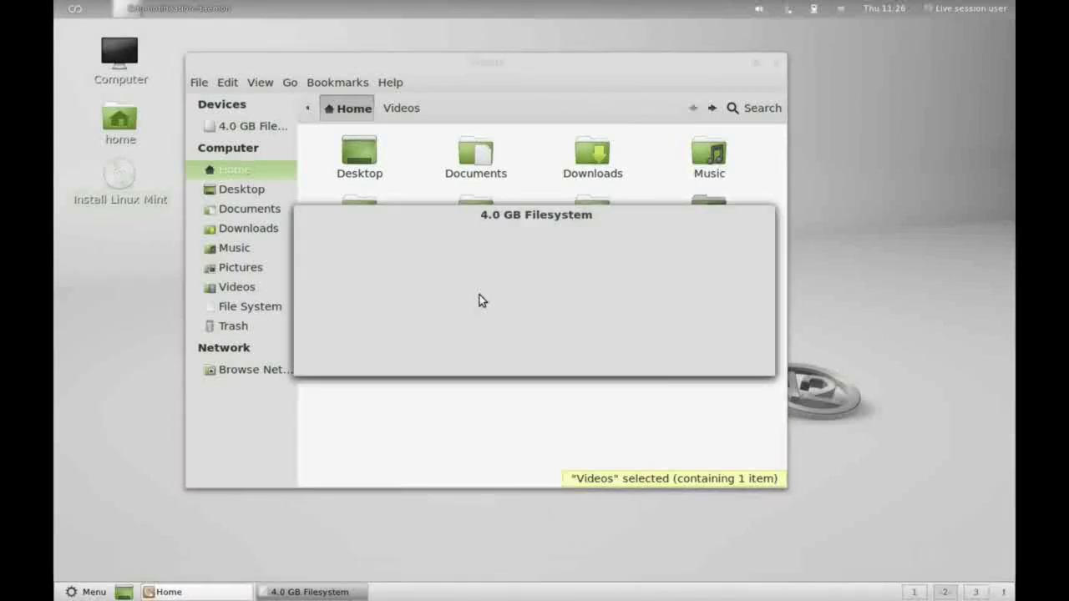
# - Move the Home window up-right, shrink it narrow, then enlarge it to three icon columns
pyautogui.moveTo(613, 65); pyautogui.dragTo(664, 45)
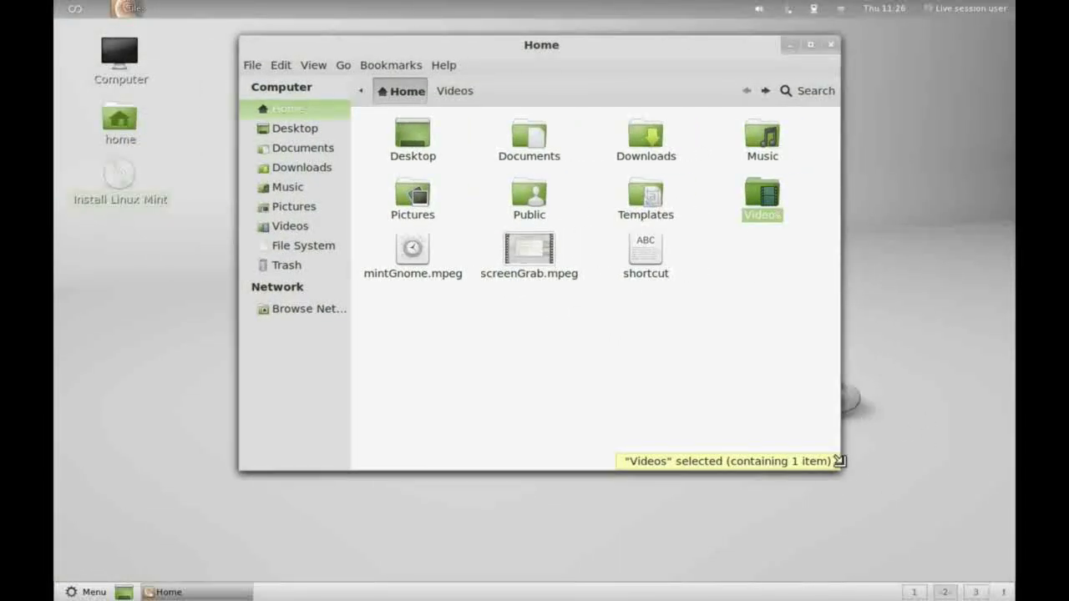
pyautogui.moveTo(836, 463); pyautogui.dragTo(450, 281)
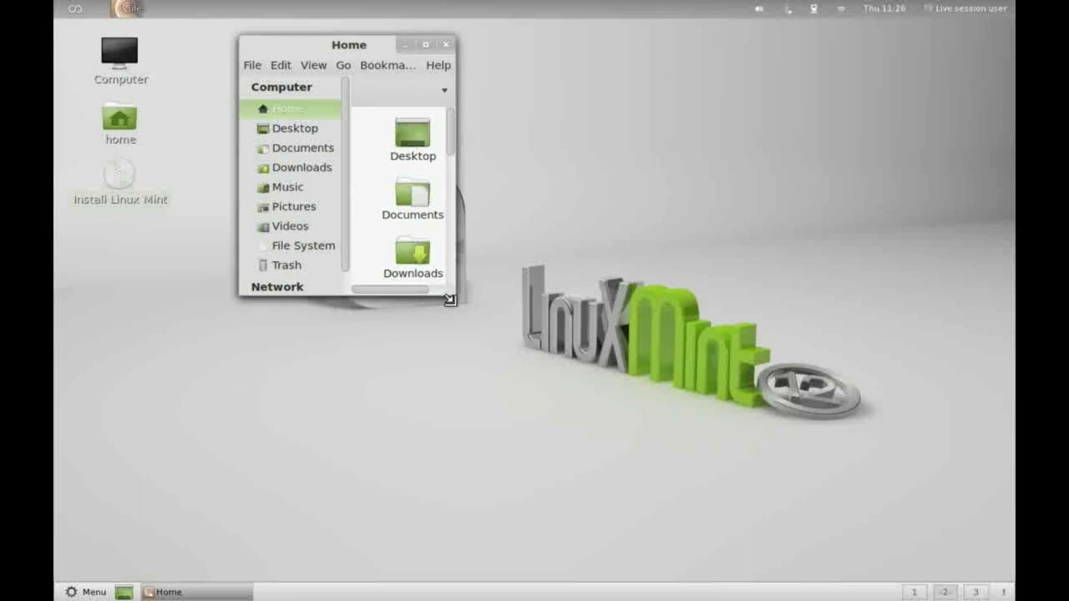
pyautogui.moveTo(449, 299); pyautogui.dragTo(798, 368)
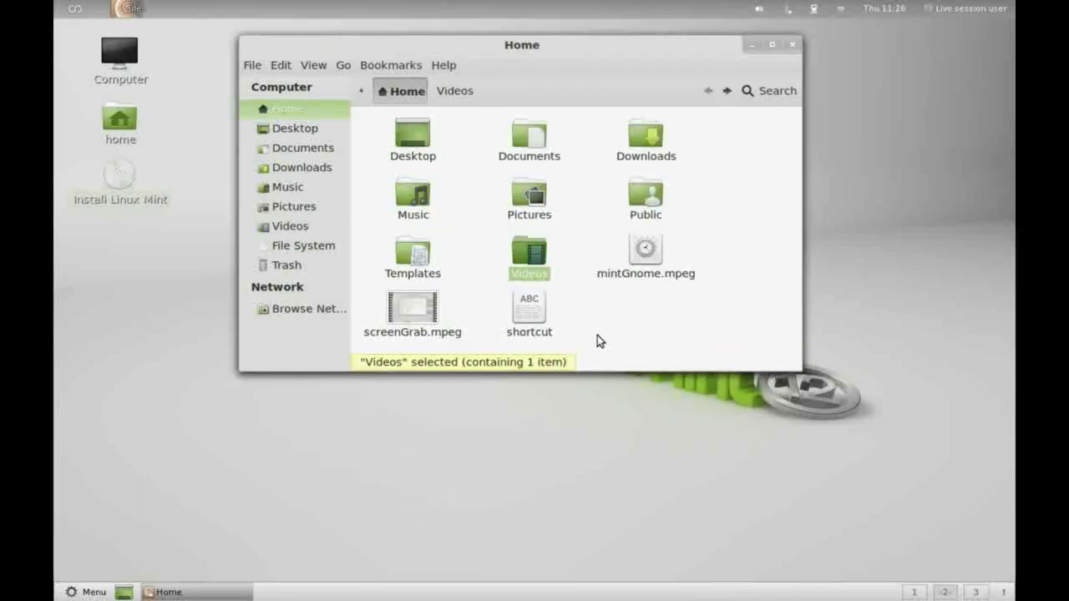
pyautogui.doubleClick(529, 142)
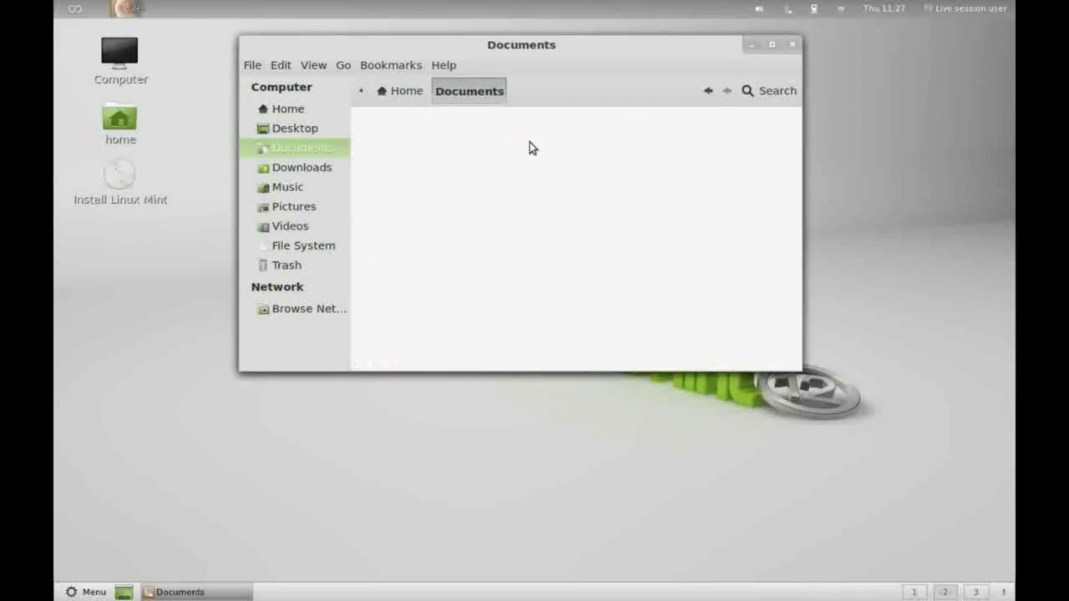
pyautogui.click(409, 92)
pyautogui.rightClick(644, 251)
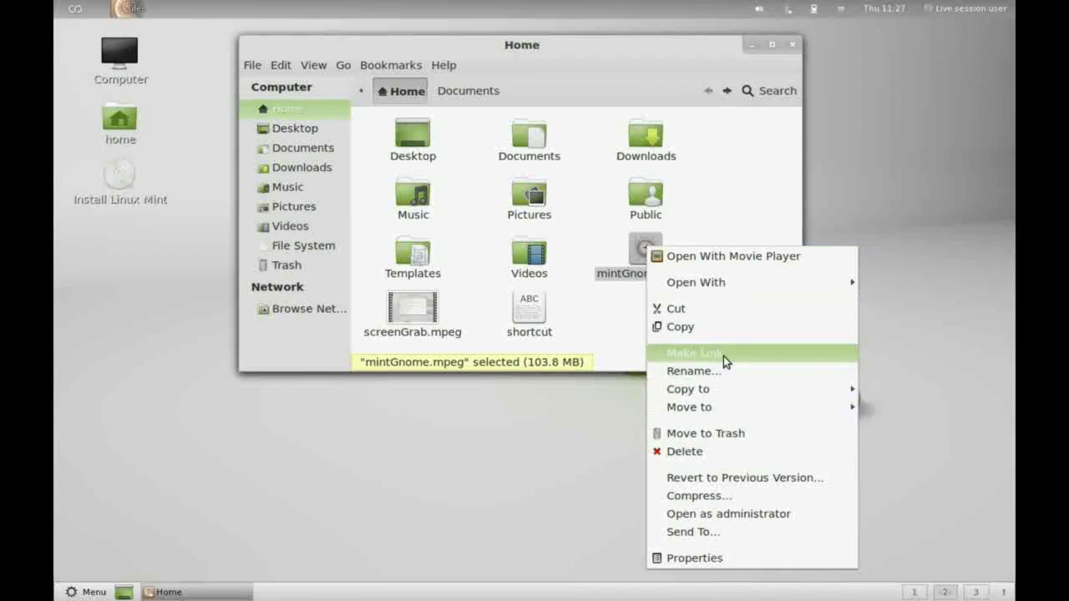
pyautogui.click(764, 209)
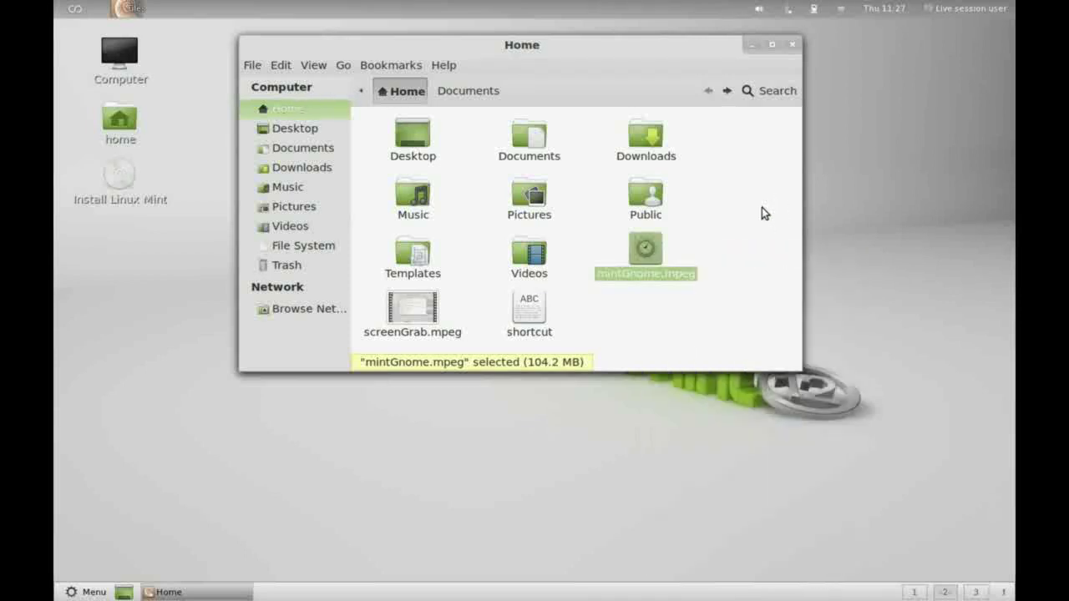
pyautogui.doubleClick(646, 249)
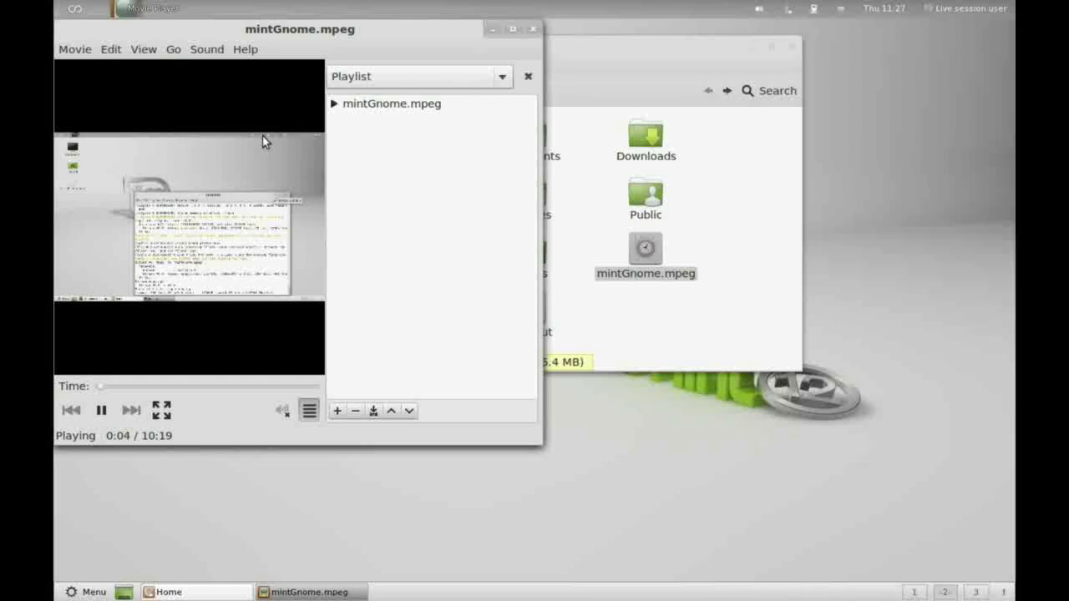
pyautogui.click(535, 31)
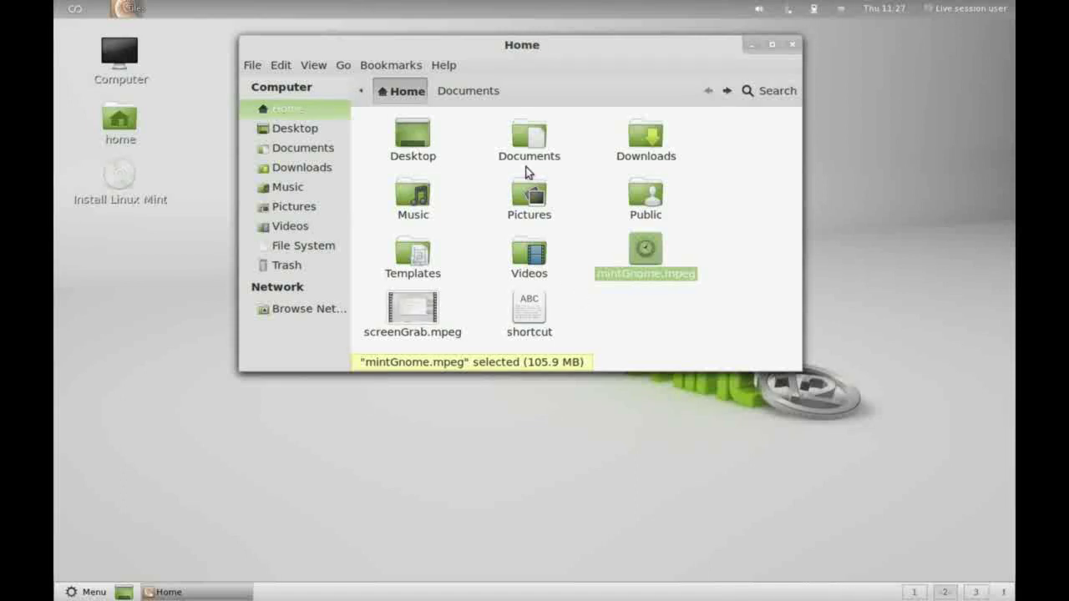
# - Copy shortcut and mintGnome.mpeg from the Home folder onto the desktop
pyautogui.moveTo(529, 311); pyautogui.dragTo(98, 160)
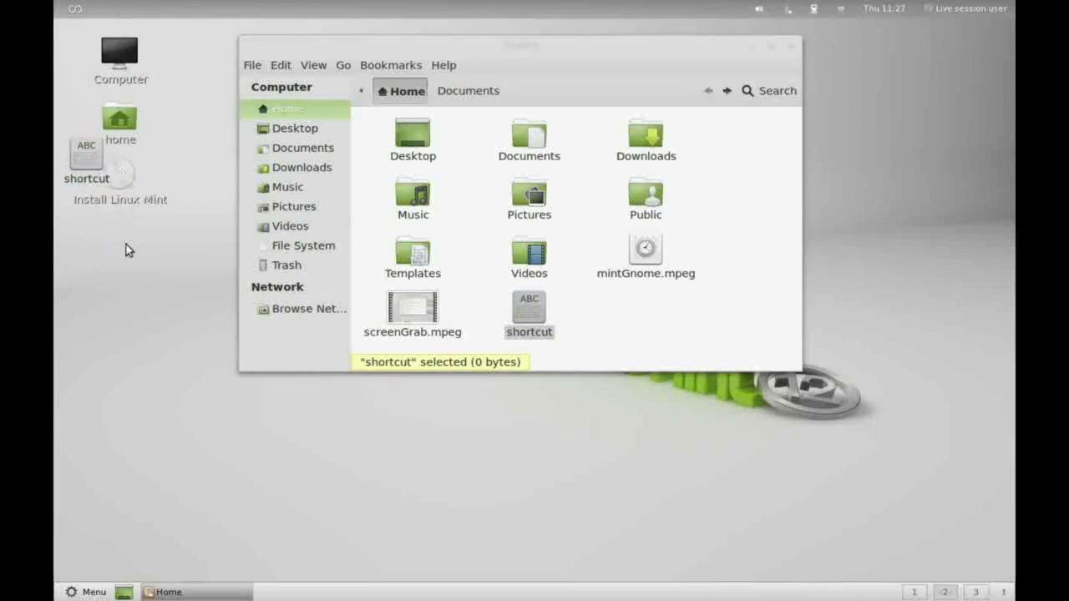
pyautogui.click(468, 243)
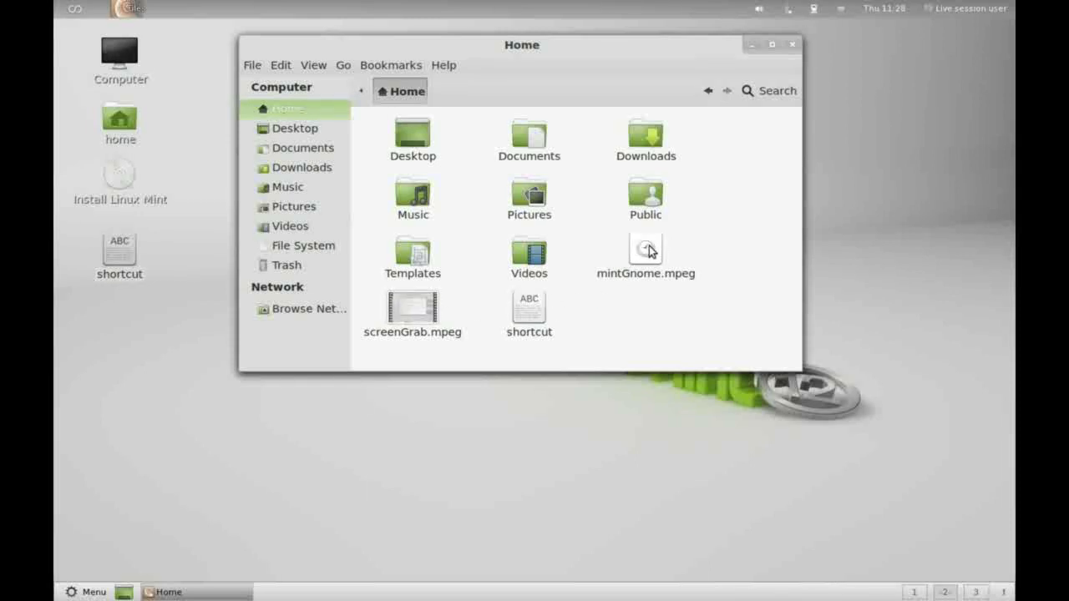
pyautogui.moveTo(640, 249); pyautogui.dragTo(417, 137)
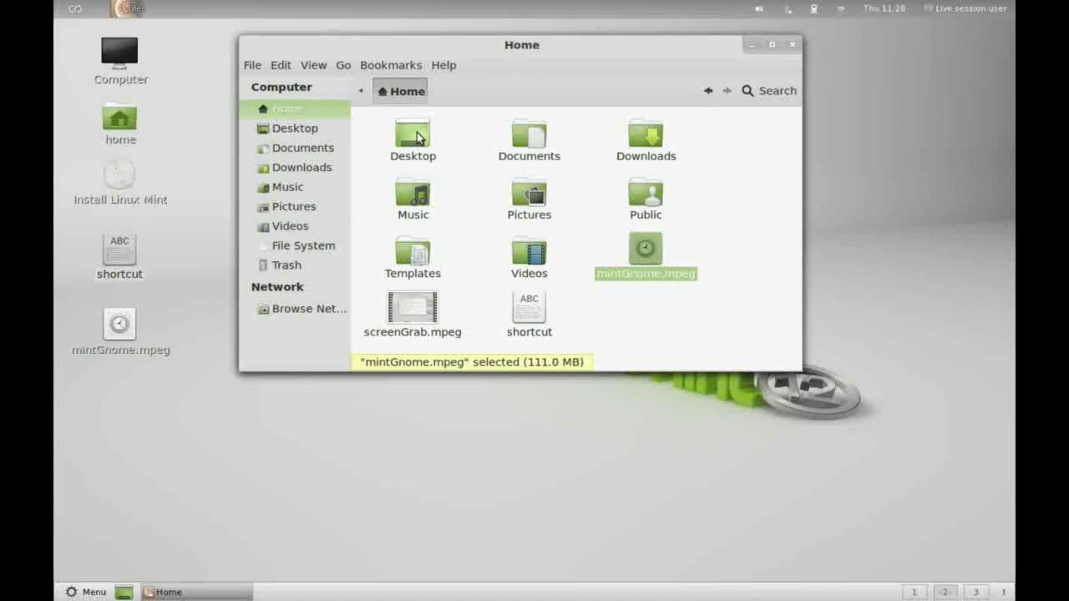
# - Permanently delete the desktop copy of mintGnome.mpeg and minimize the Home window
pyautogui.rightClick(115, 324)
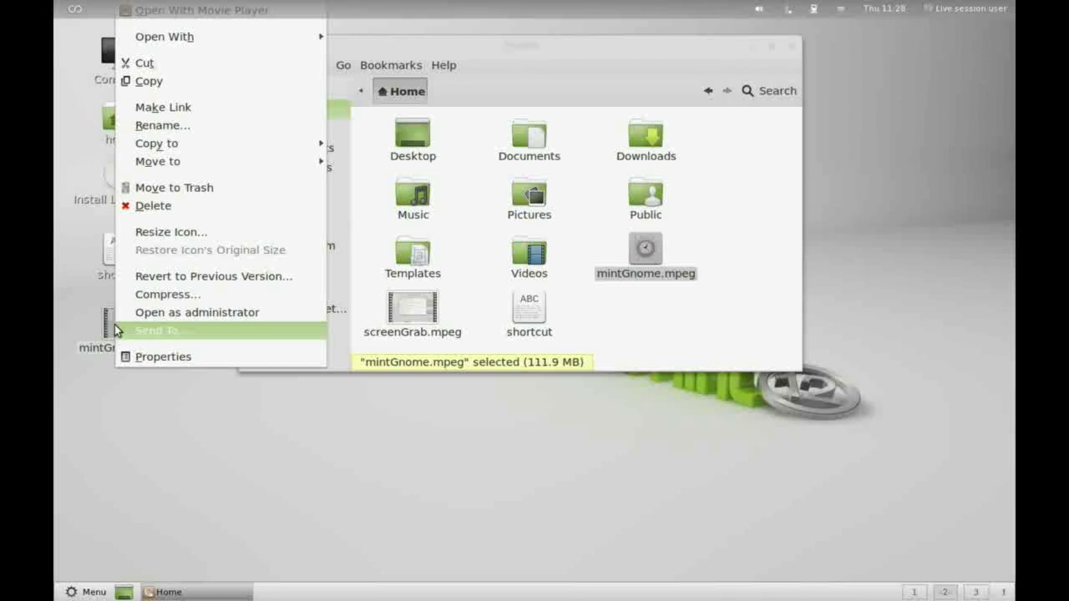
pyautogui.click(171, 206)
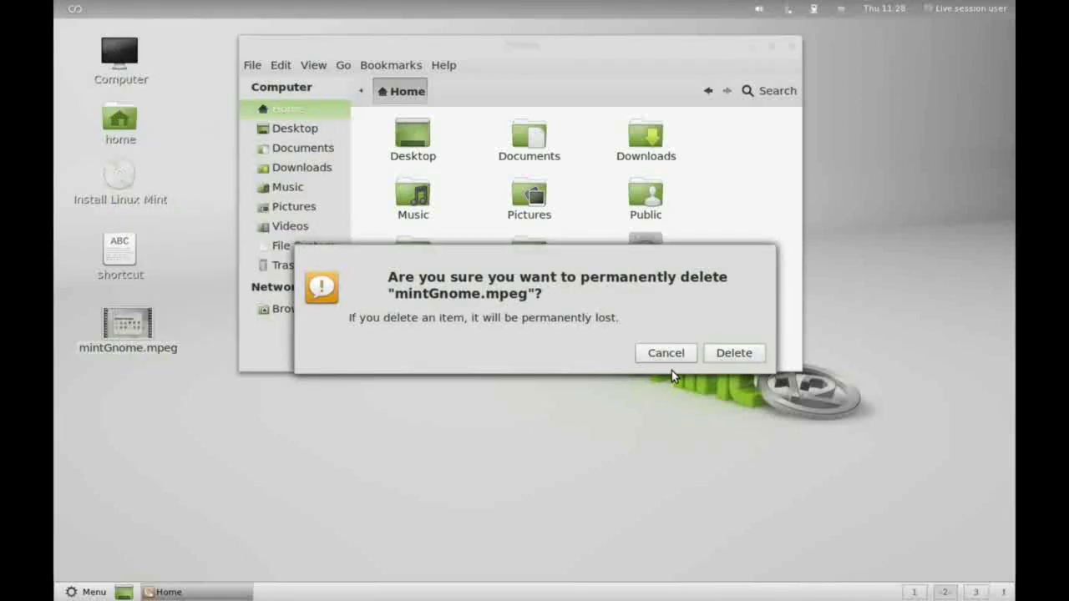
pyautogui.click(733, 352)
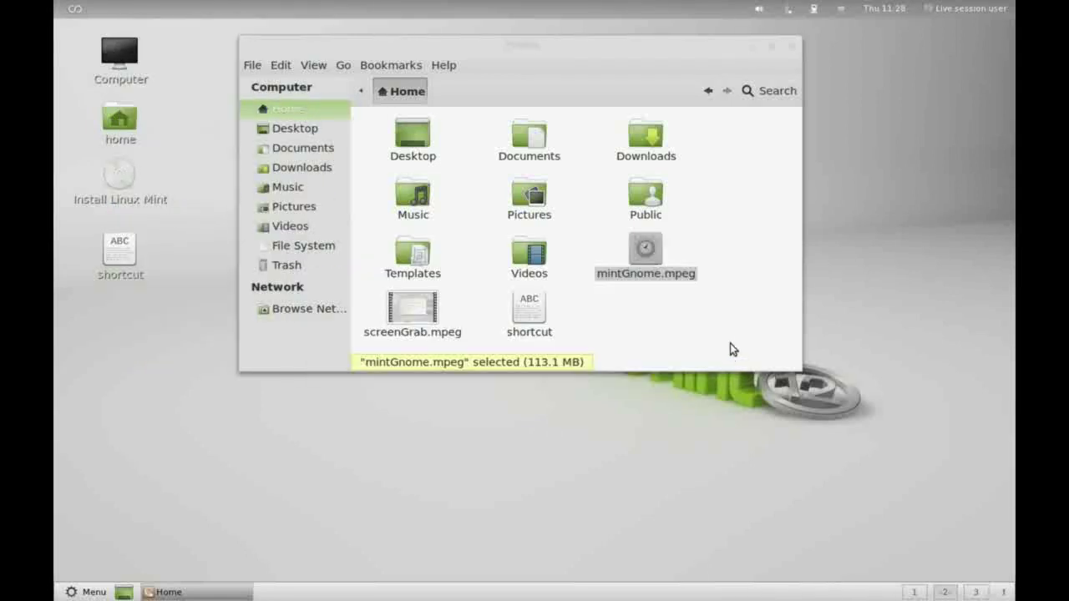
pyautogui.click(752, 48)
# - Create an Empty Document named Untitled Document on the desktop and move it beneath the shortcut icon
pyautogui.rightClick(448, 96)
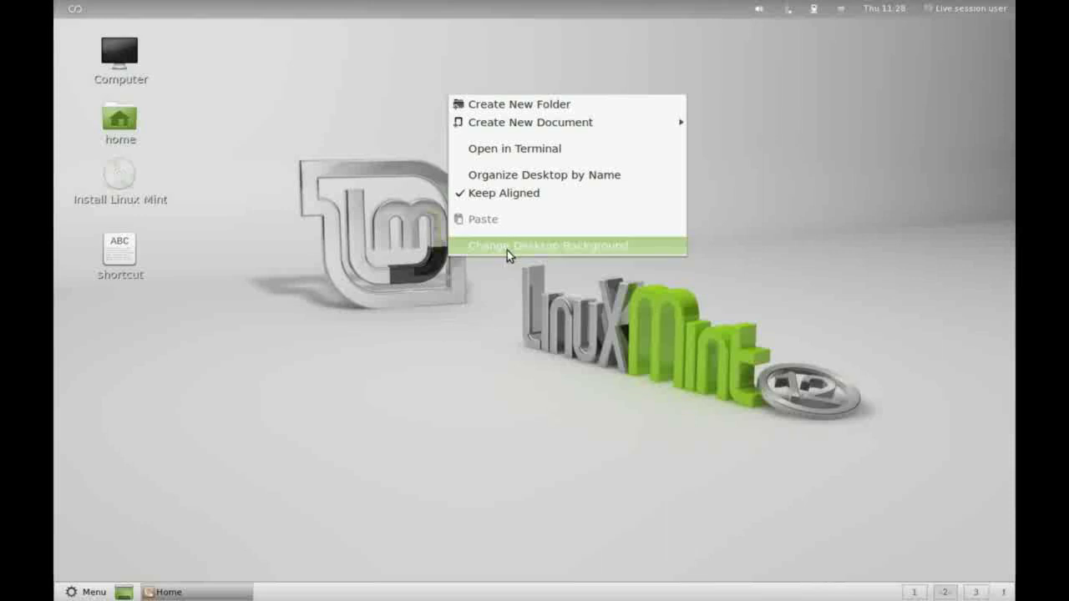
pyautogui.moveTo(544, 122)
pyautogui.moveTo(686, 122)
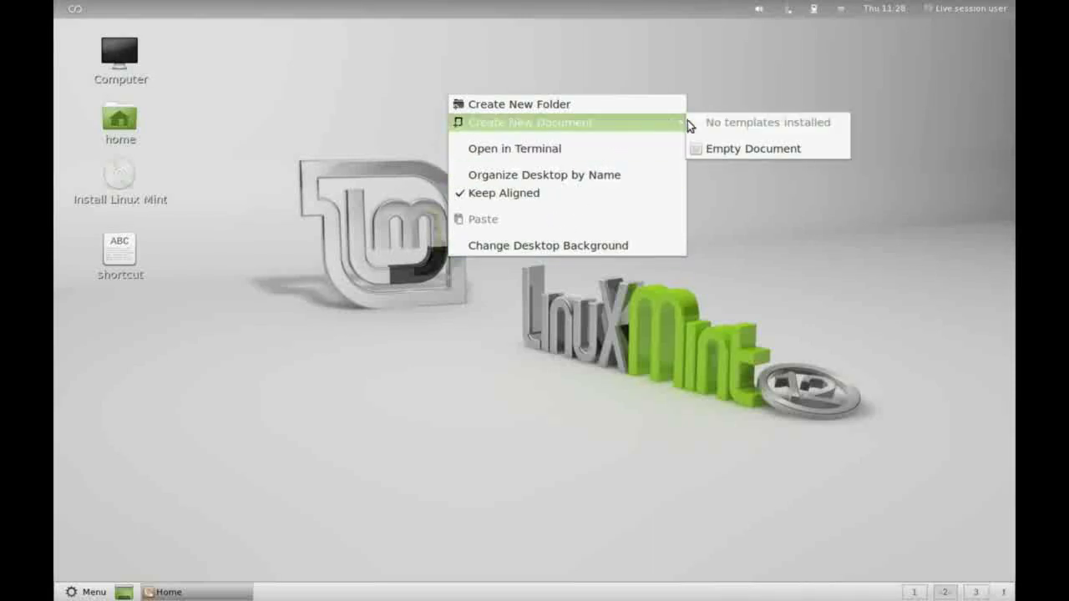
pyautogui.click(741, 151)
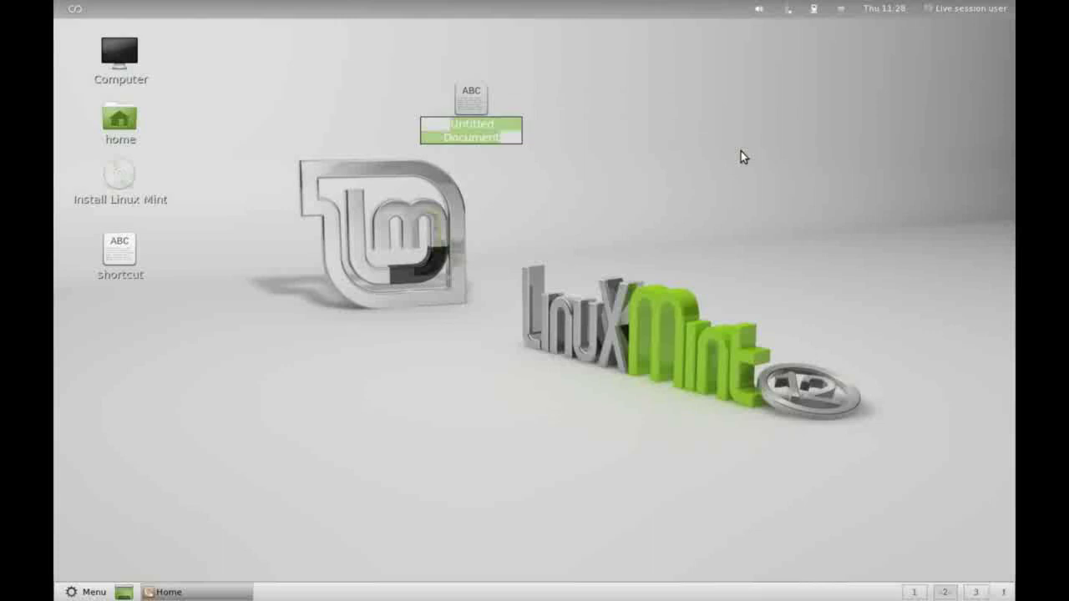
pyautogui.moveTo(465, 93); pyautogui.dragTo(119, 315)
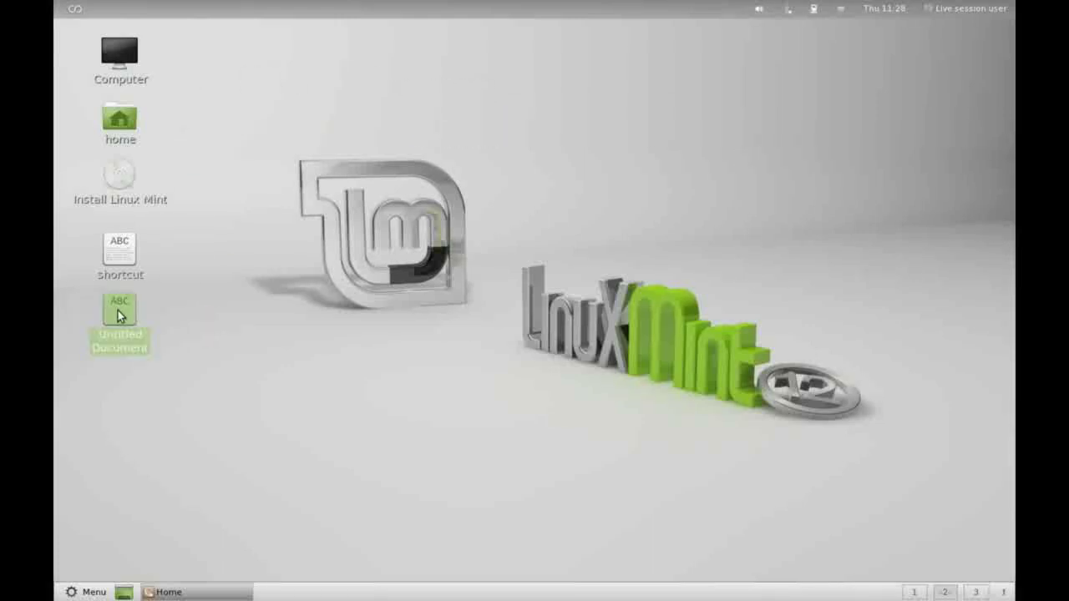